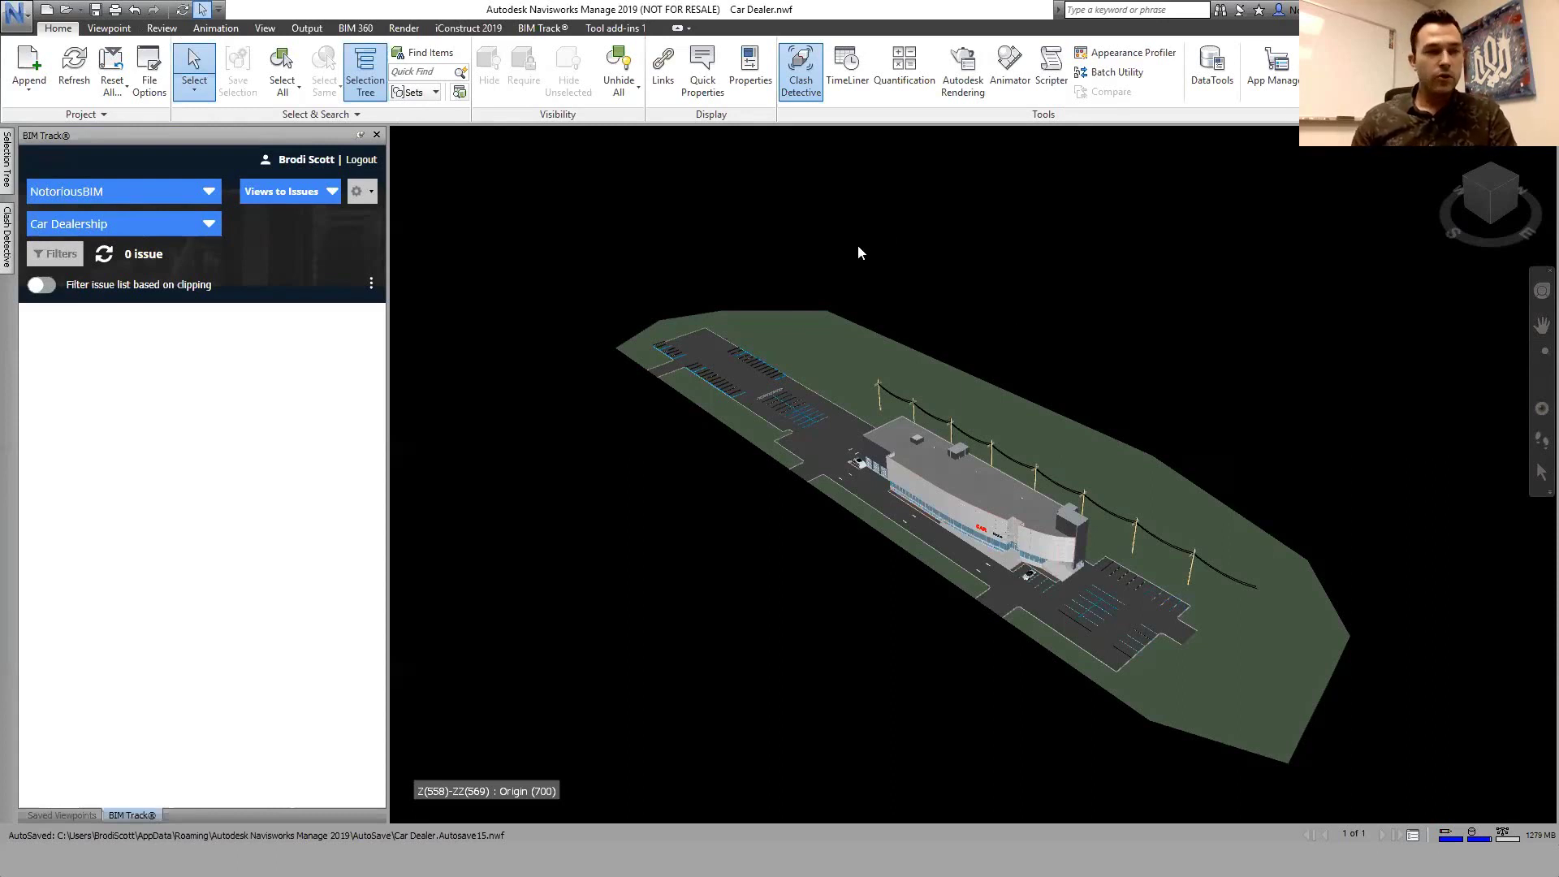
Group the HVAC vs STRUC test's clashes by SelectionA, with keeping existing groups turned off
left_click(8, 244)
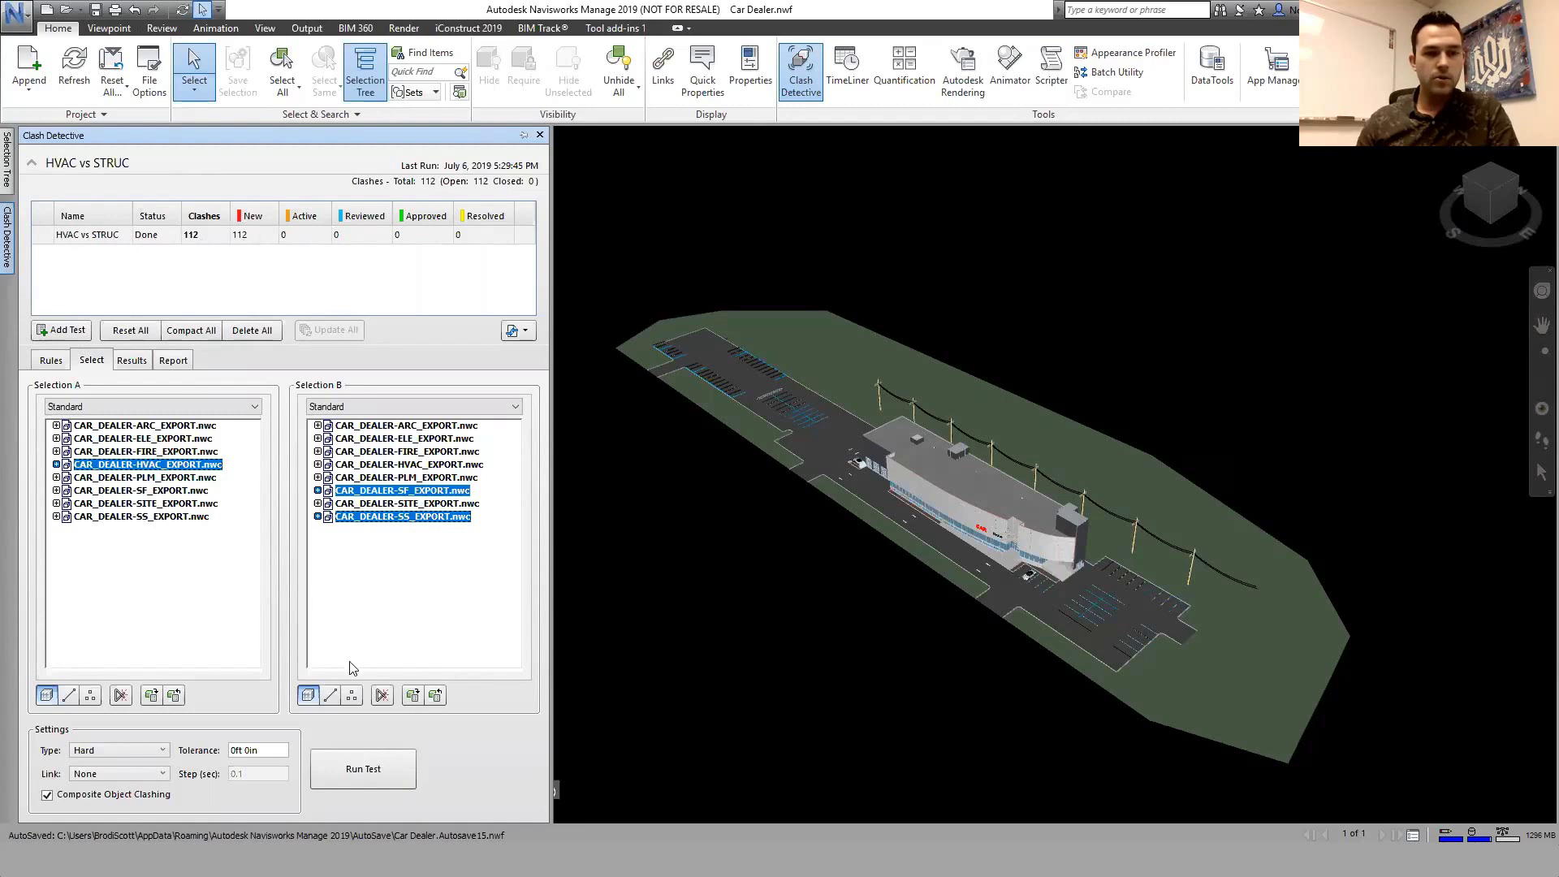
left_click(542, 28)
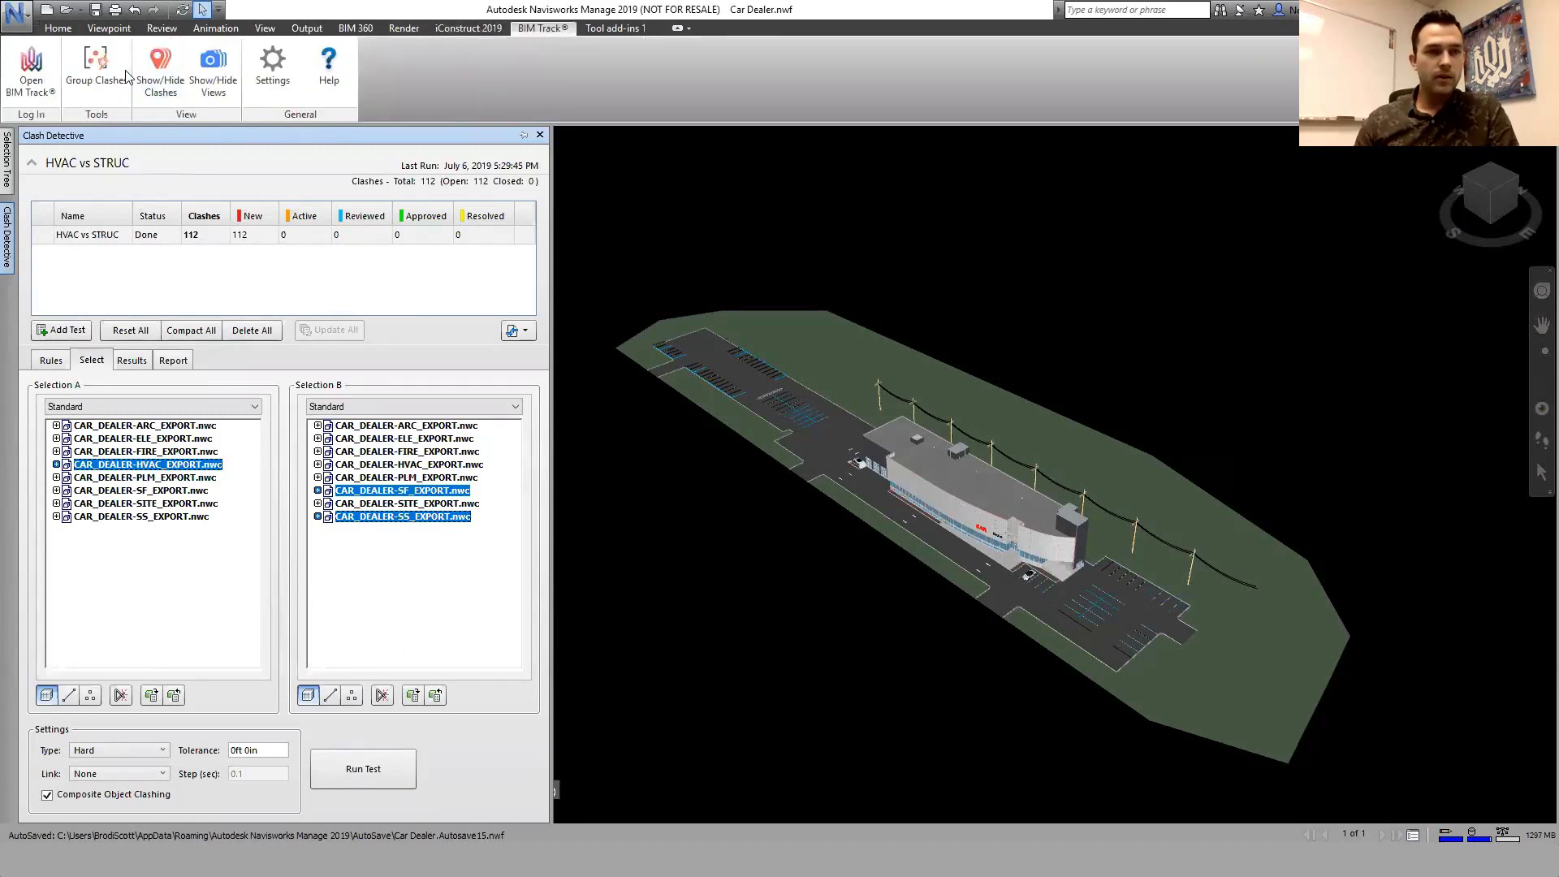
left_click(96, 65)
left_click(720, 326)
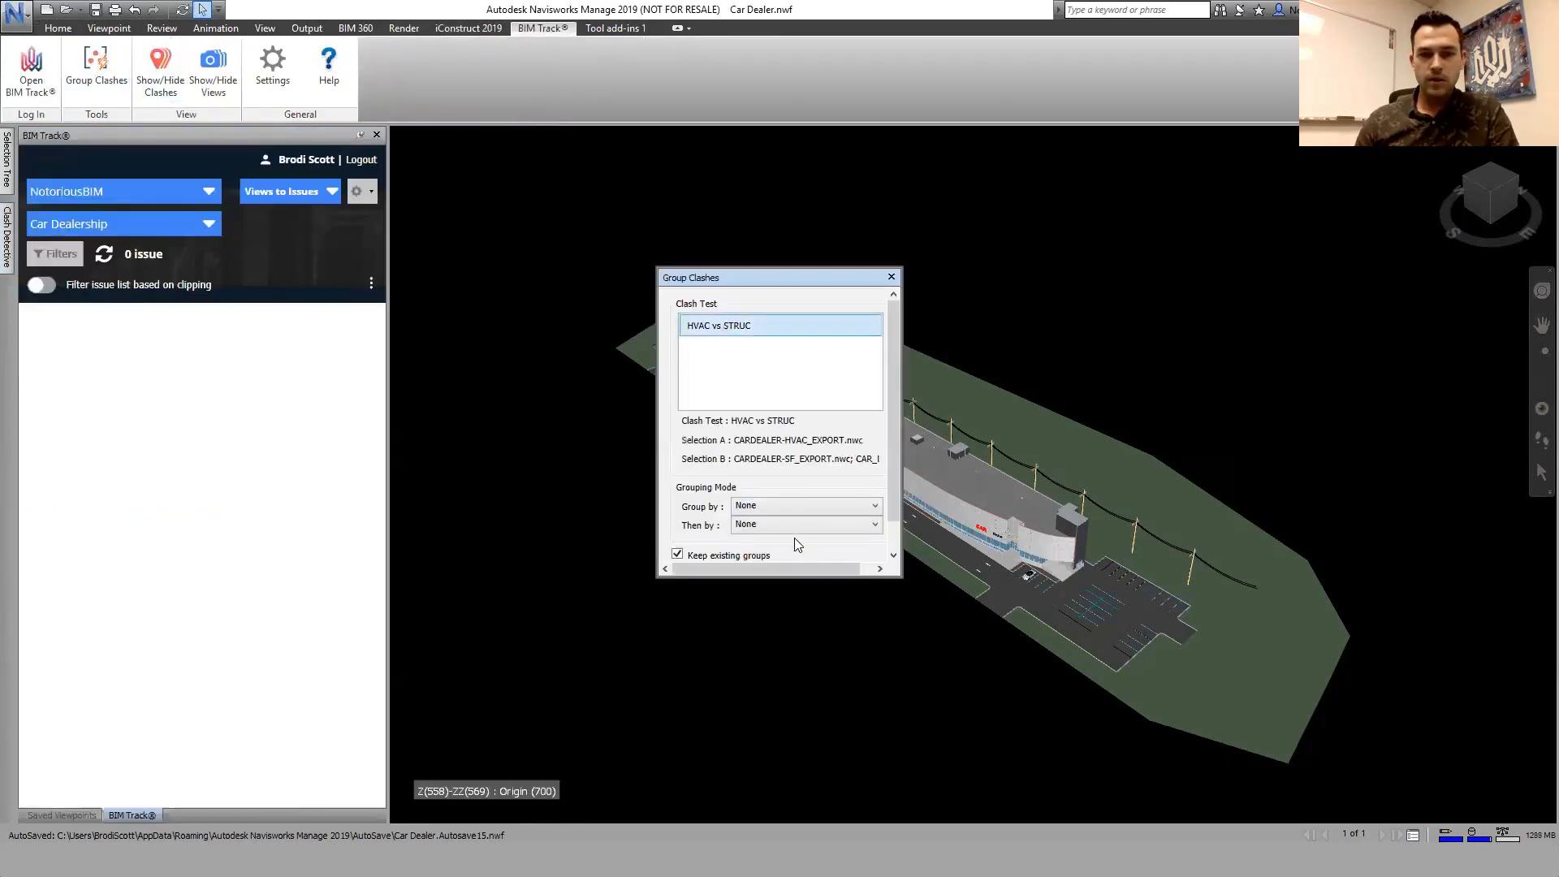
left_click(800, 505)
left_click(776, 562)
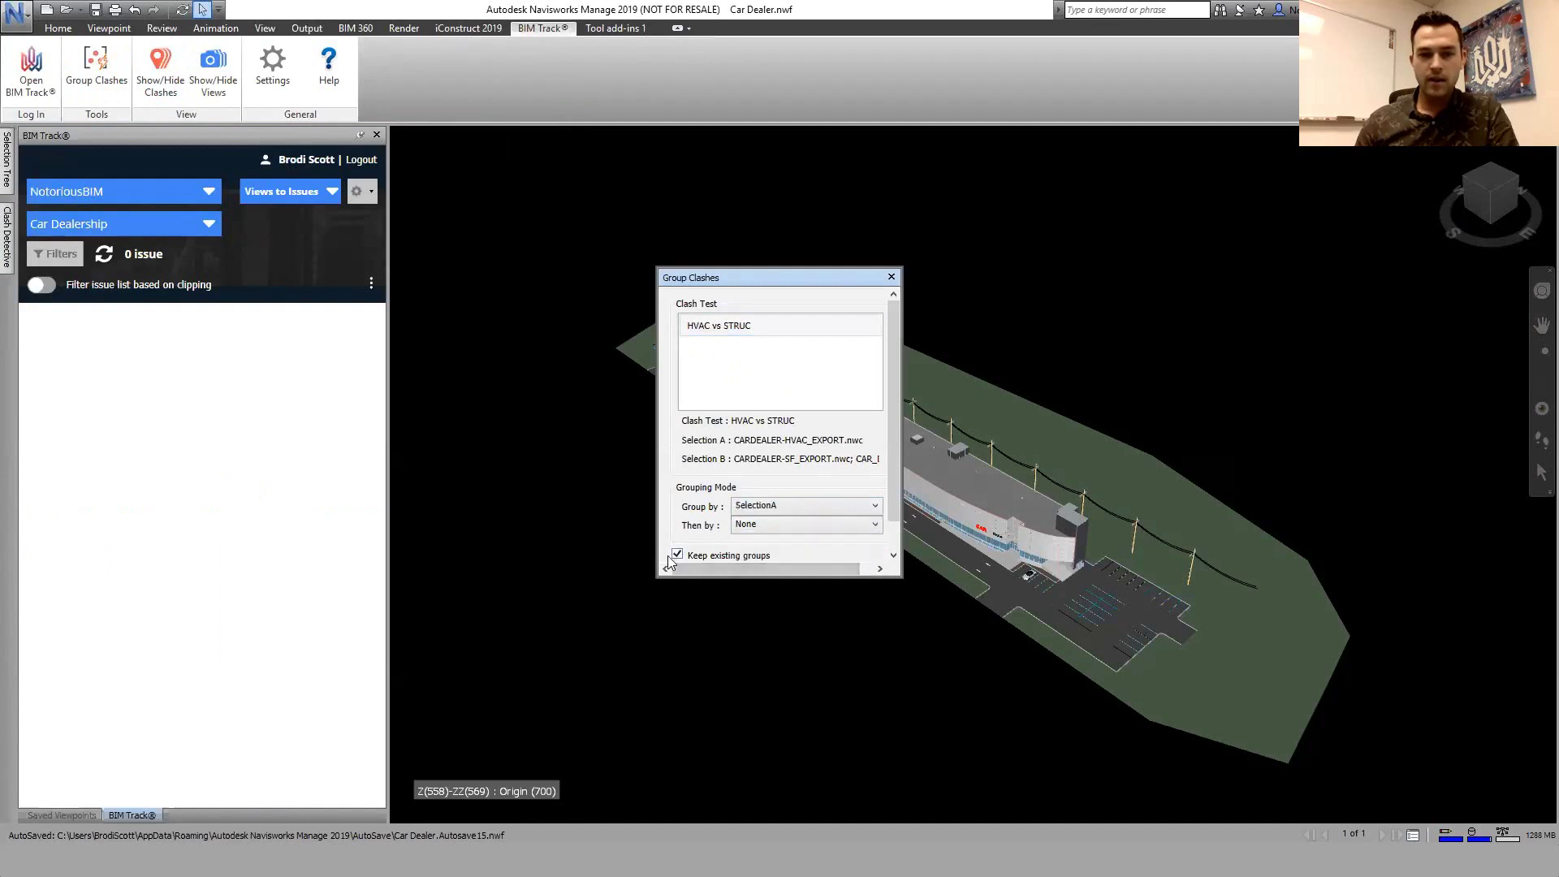
left_click(676, 555)
left_click_drag(893, 466, 893, 493)
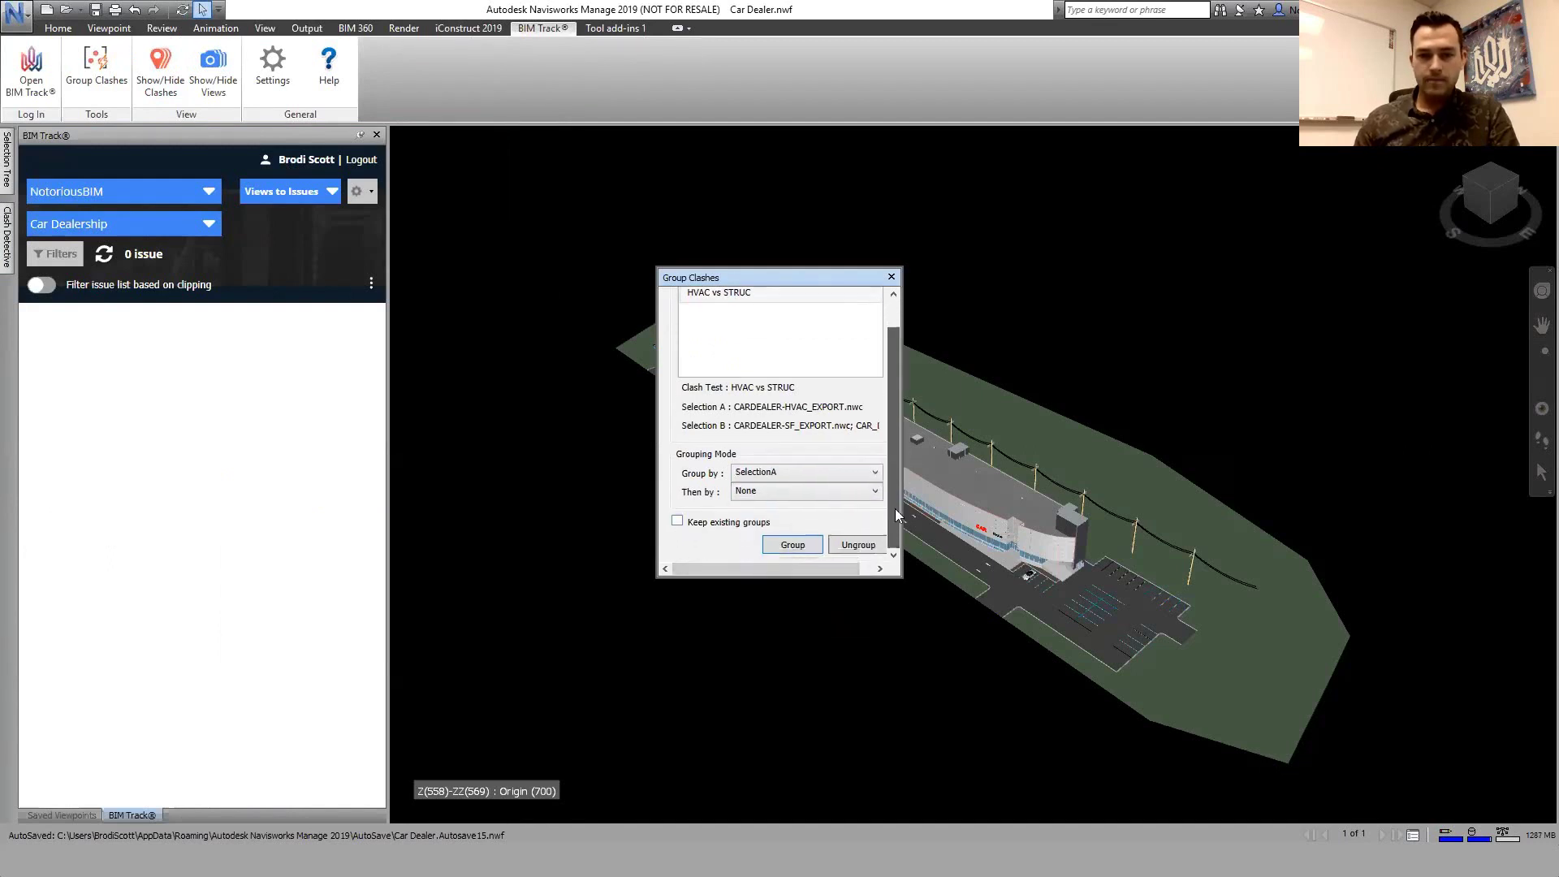
left_click(801, 545)
Group the HVAC vs STRUC clashes by SelectionB while keeping the existing groups, and close the grouping dialog
left_click(741, 295)
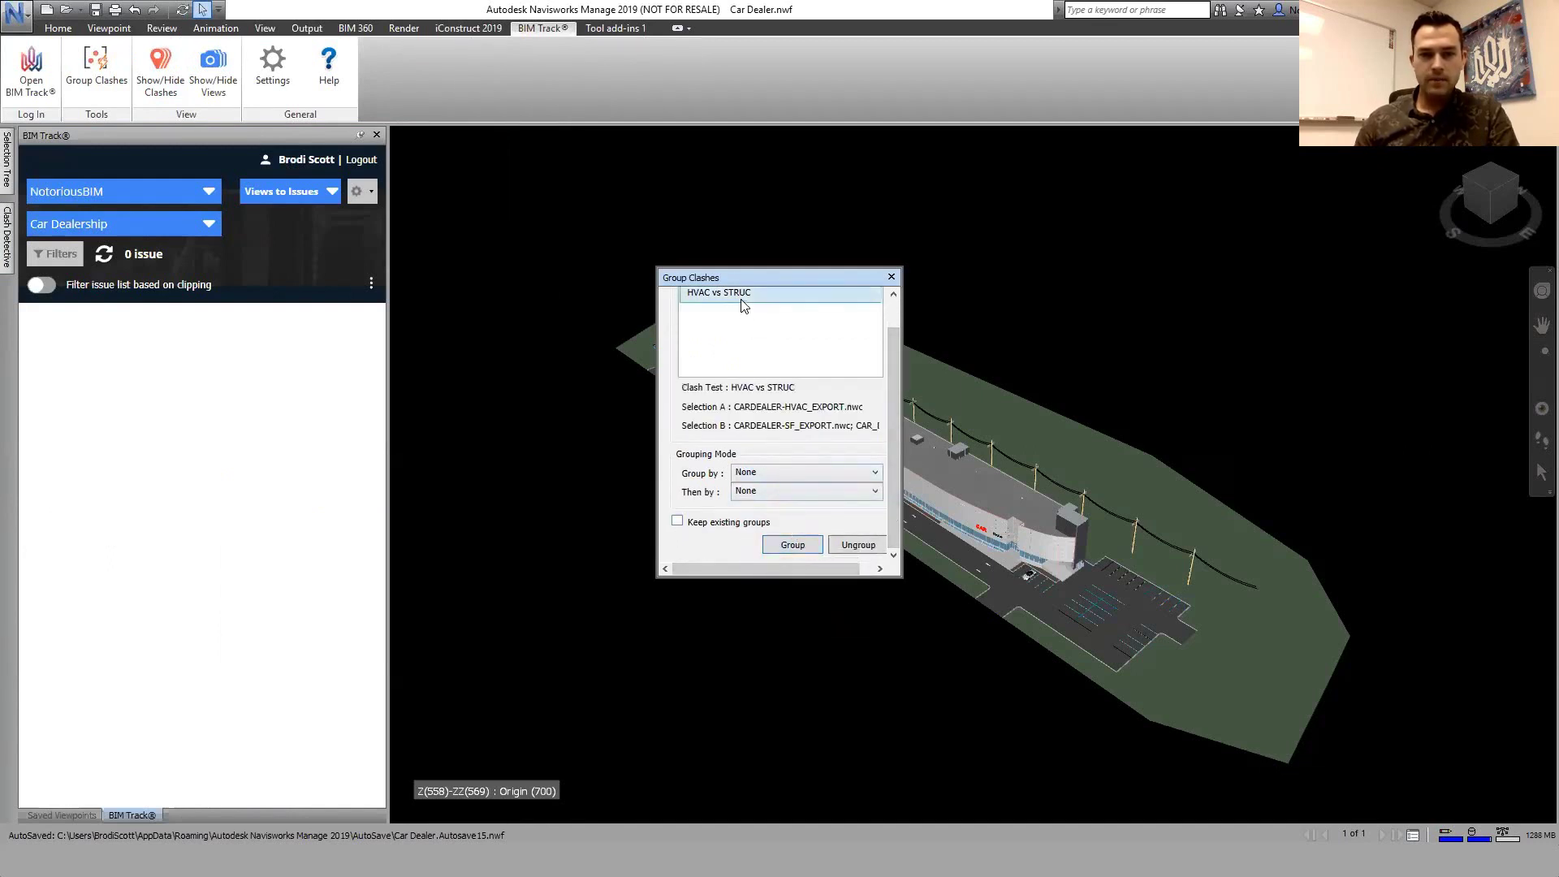
left_click(784, 477)
left_click(773, 541)
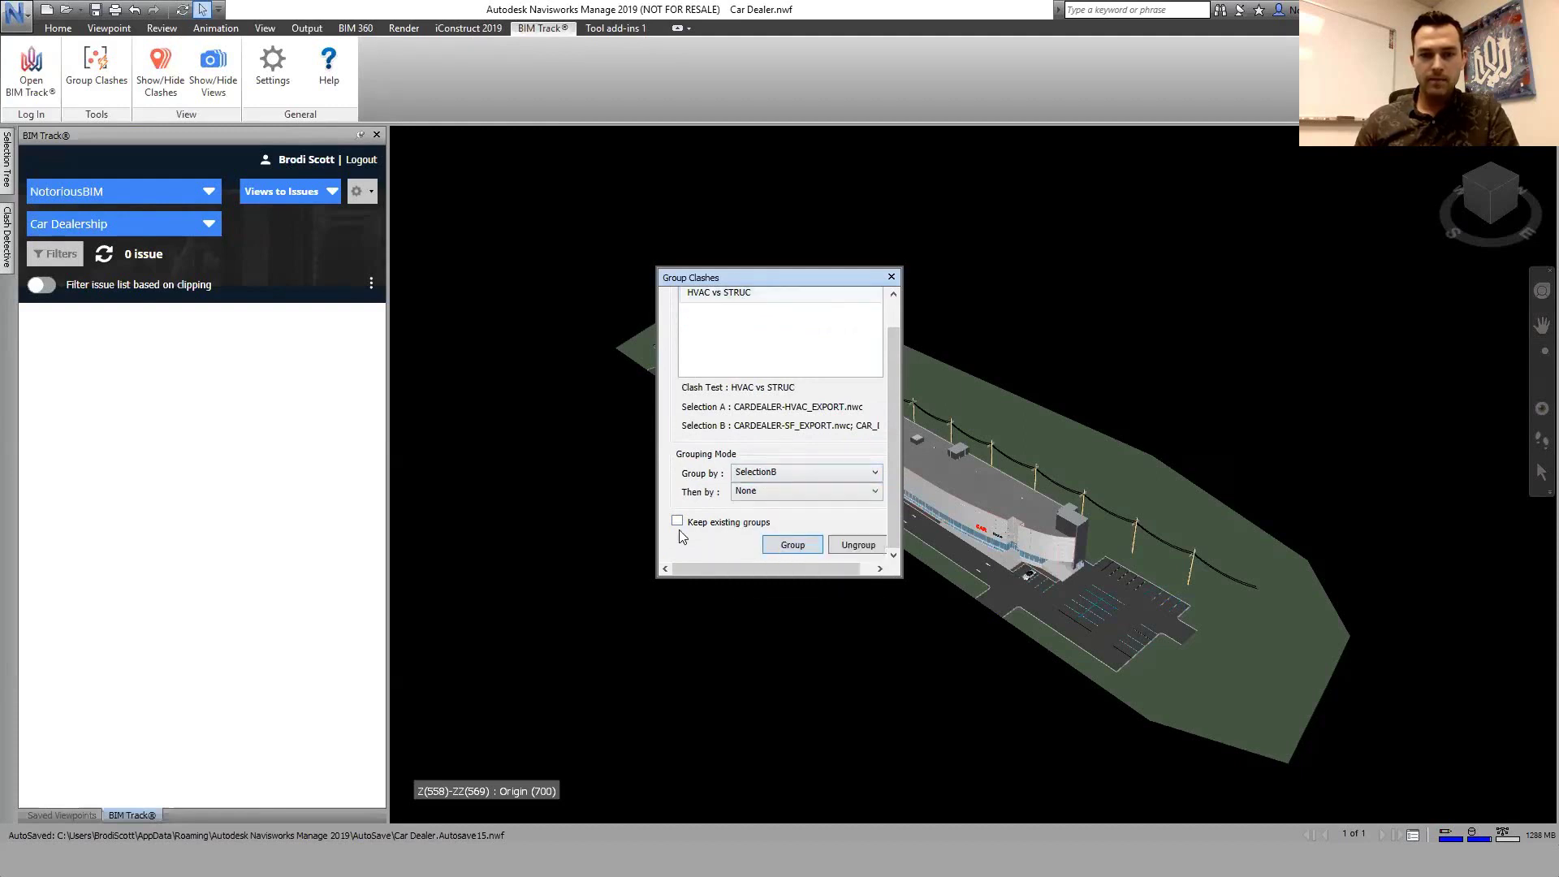
left_click(677, 522)
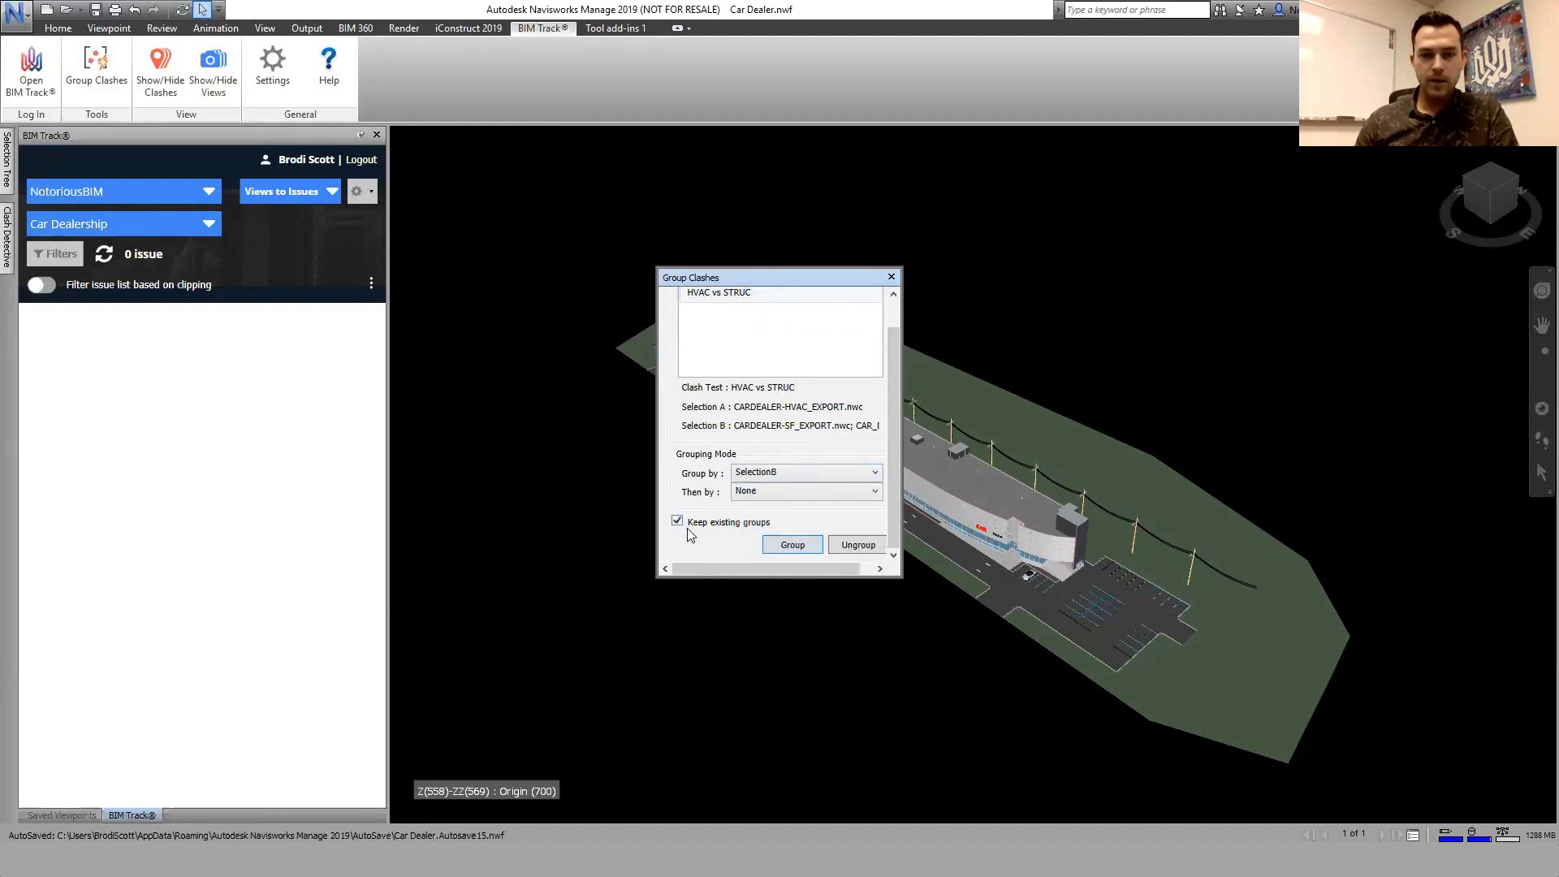
left_click(793, 546)
left_click(892, 277)
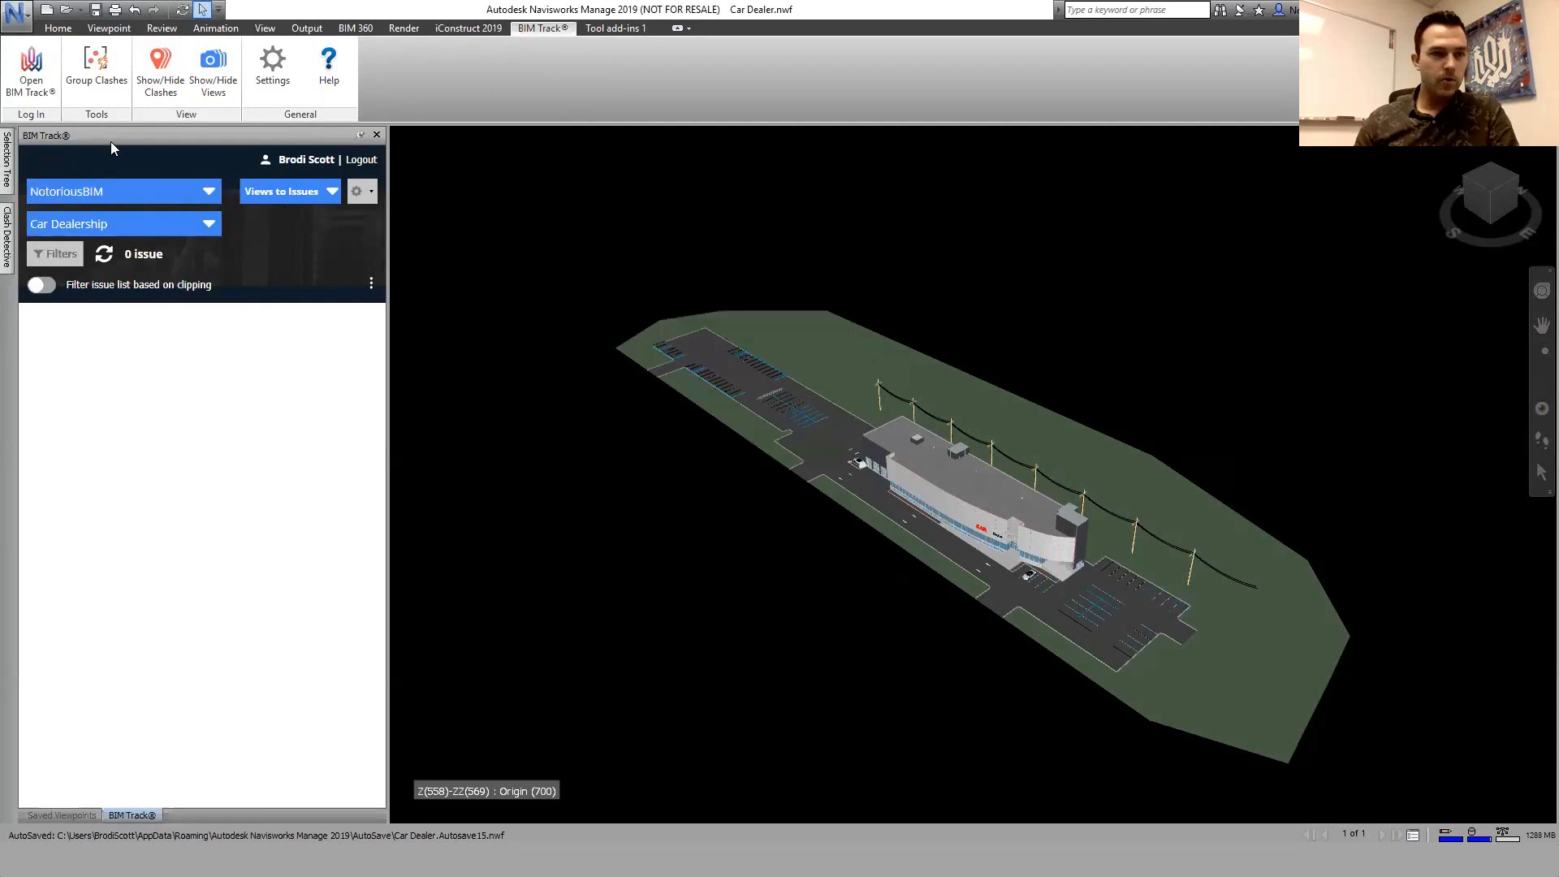
Review the grouped HVAC vs STRUC clash results, viewing the Floor and first Joist 400 groups
left_click(7, 243)
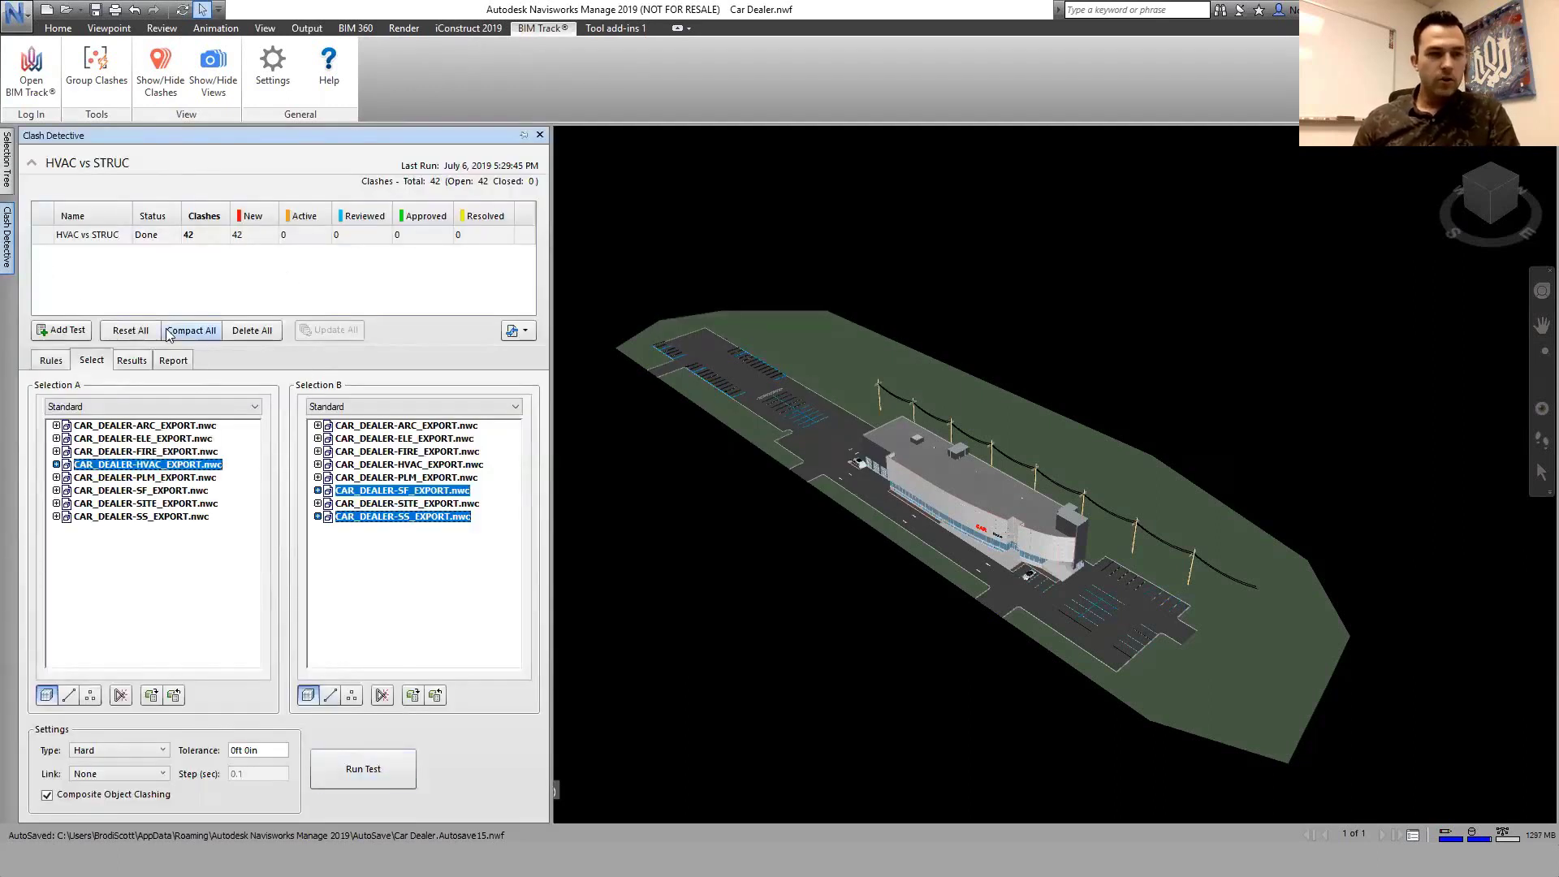
left_click(132, 359)
left_click(146, 442)
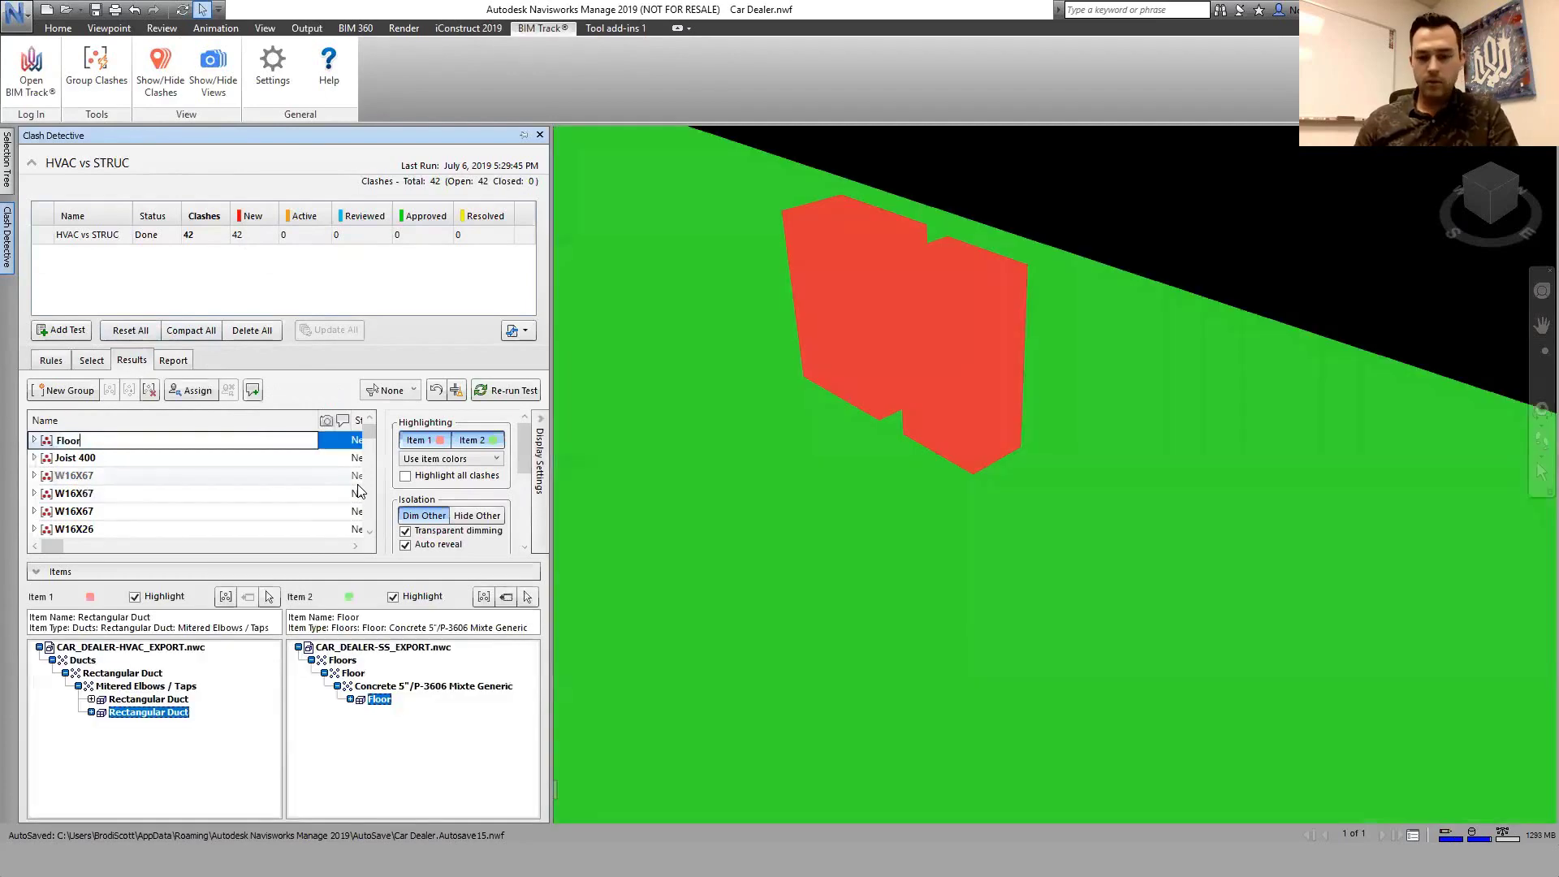
key("Down")
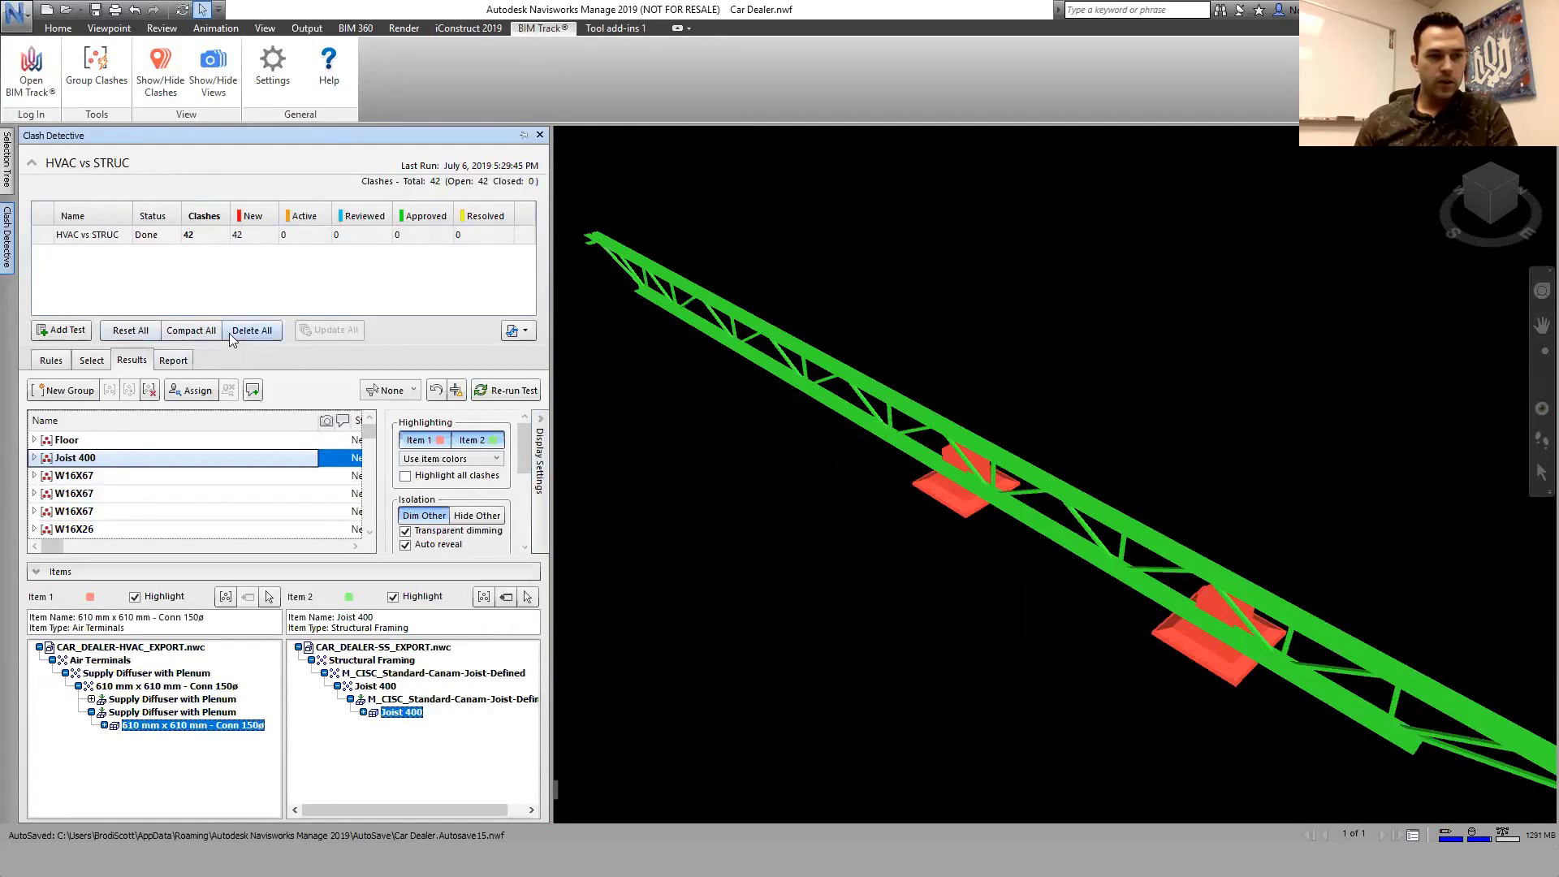
Write the current test's clash report as viewpoints, including group headers only for clash groups
left_click(174, 362)
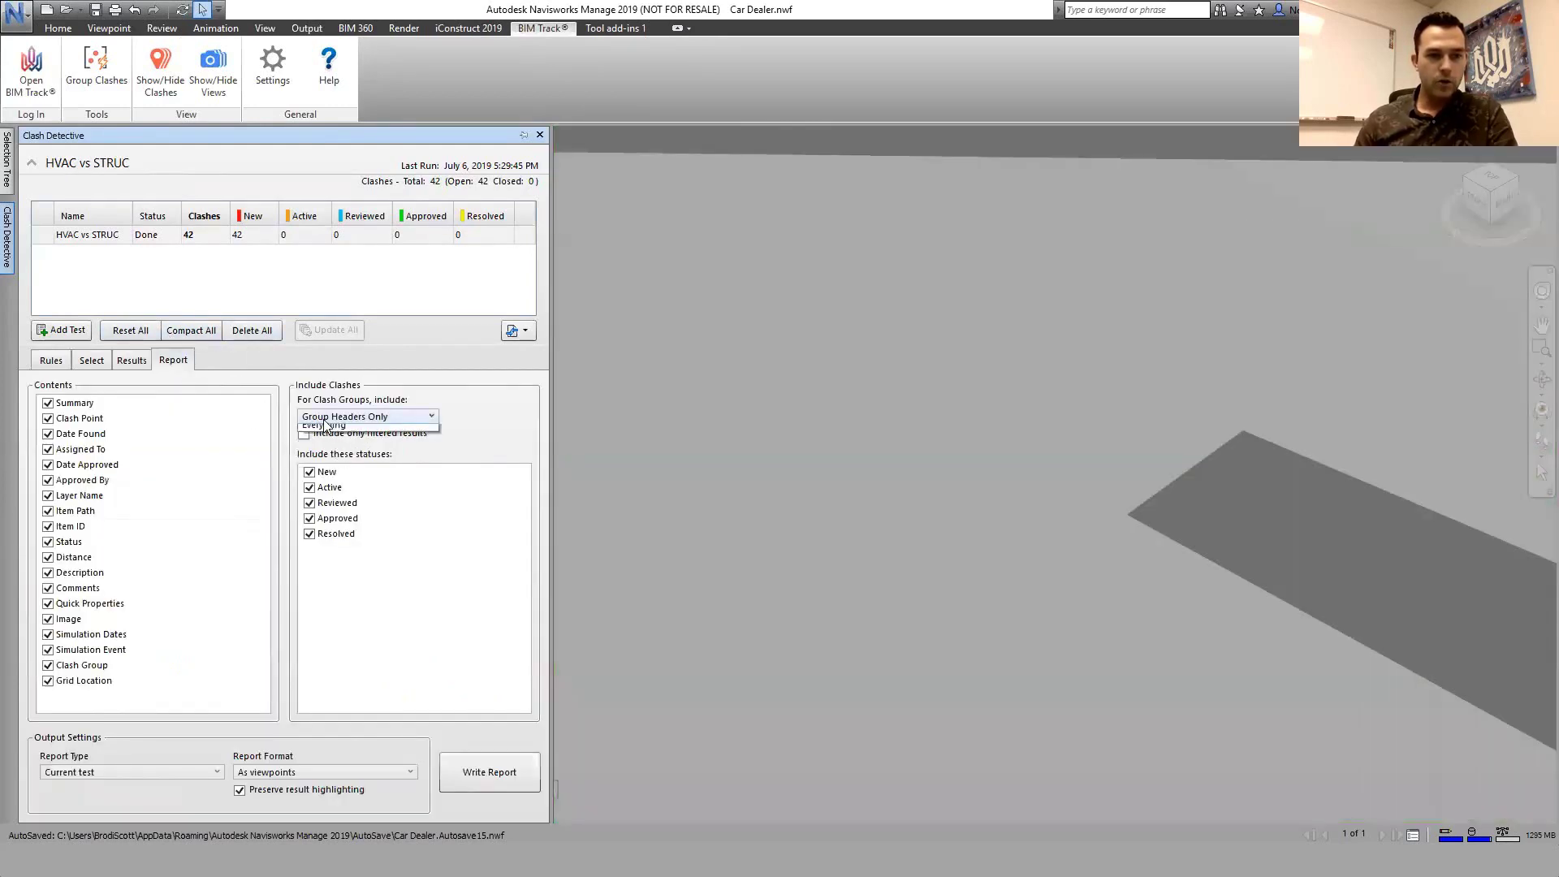
left_click(332, 416)
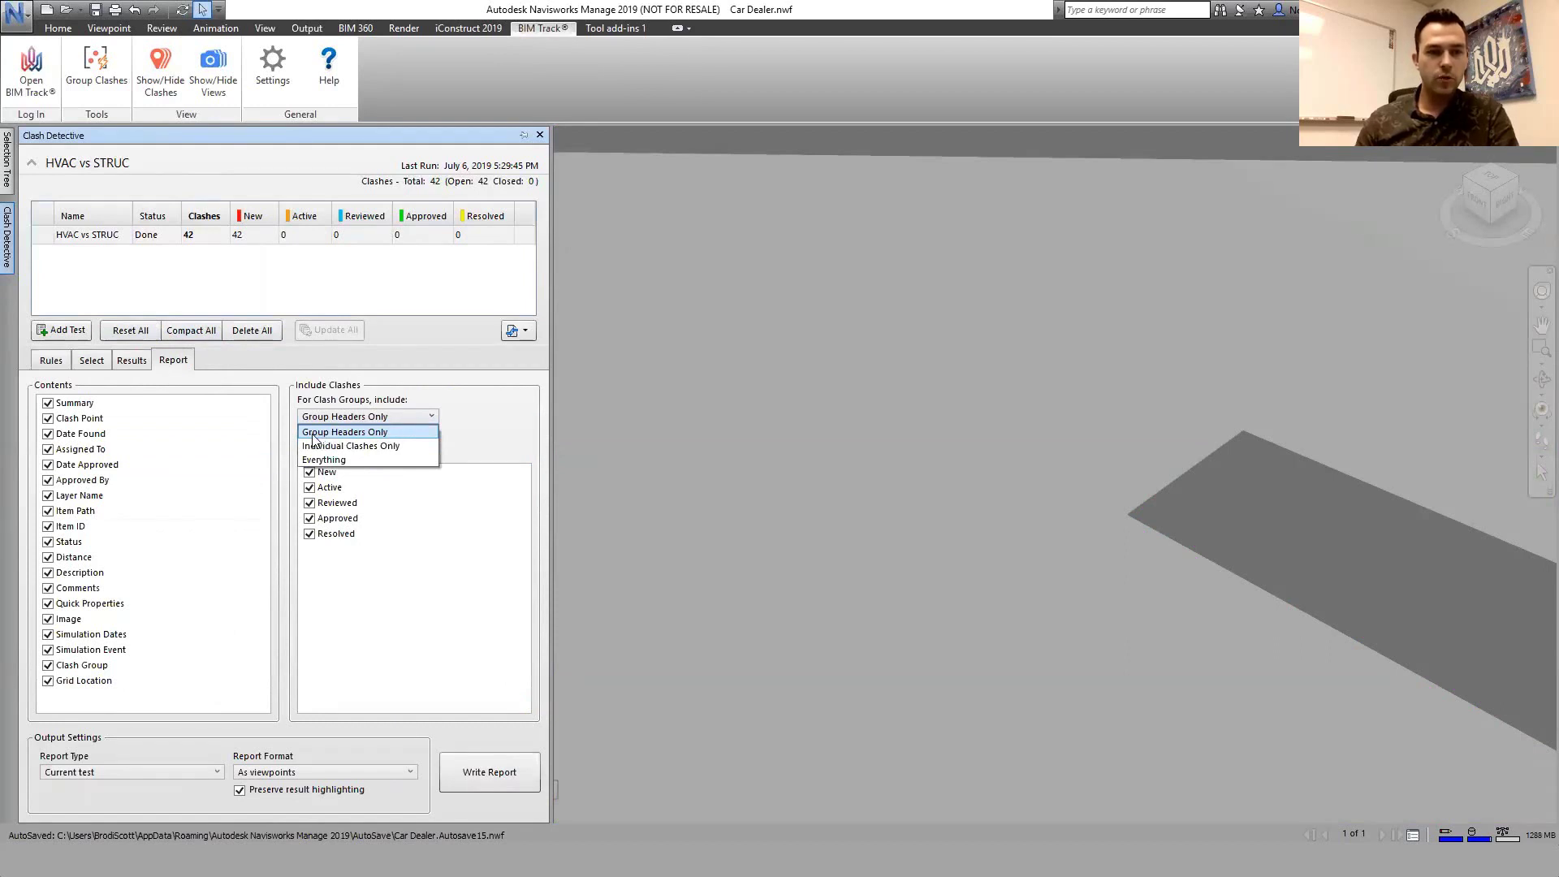
left_click(357, 439)
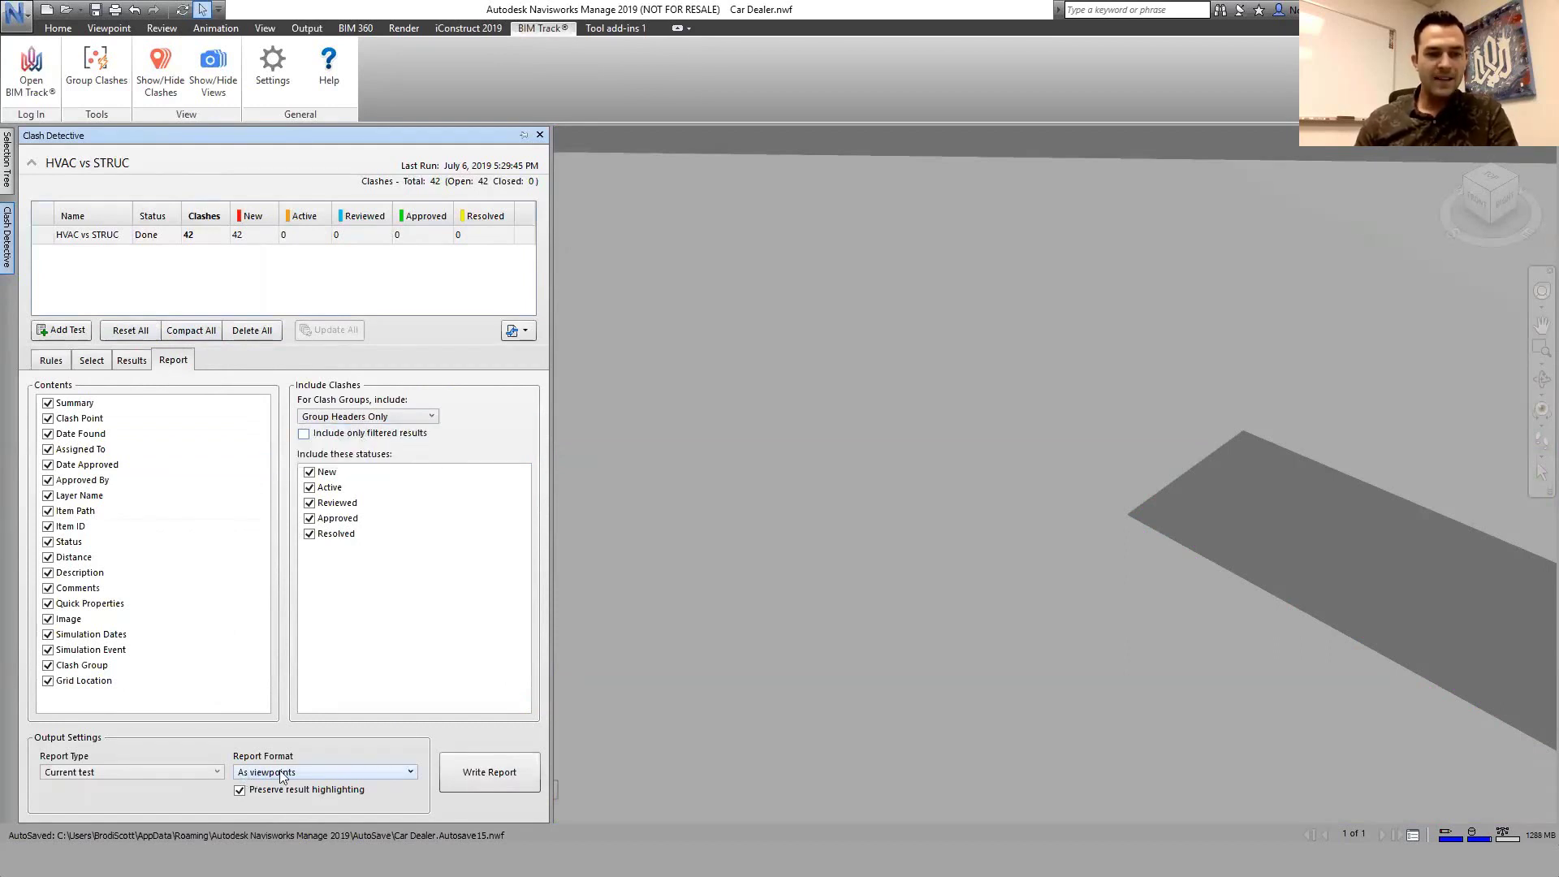
left_click(480, 771)
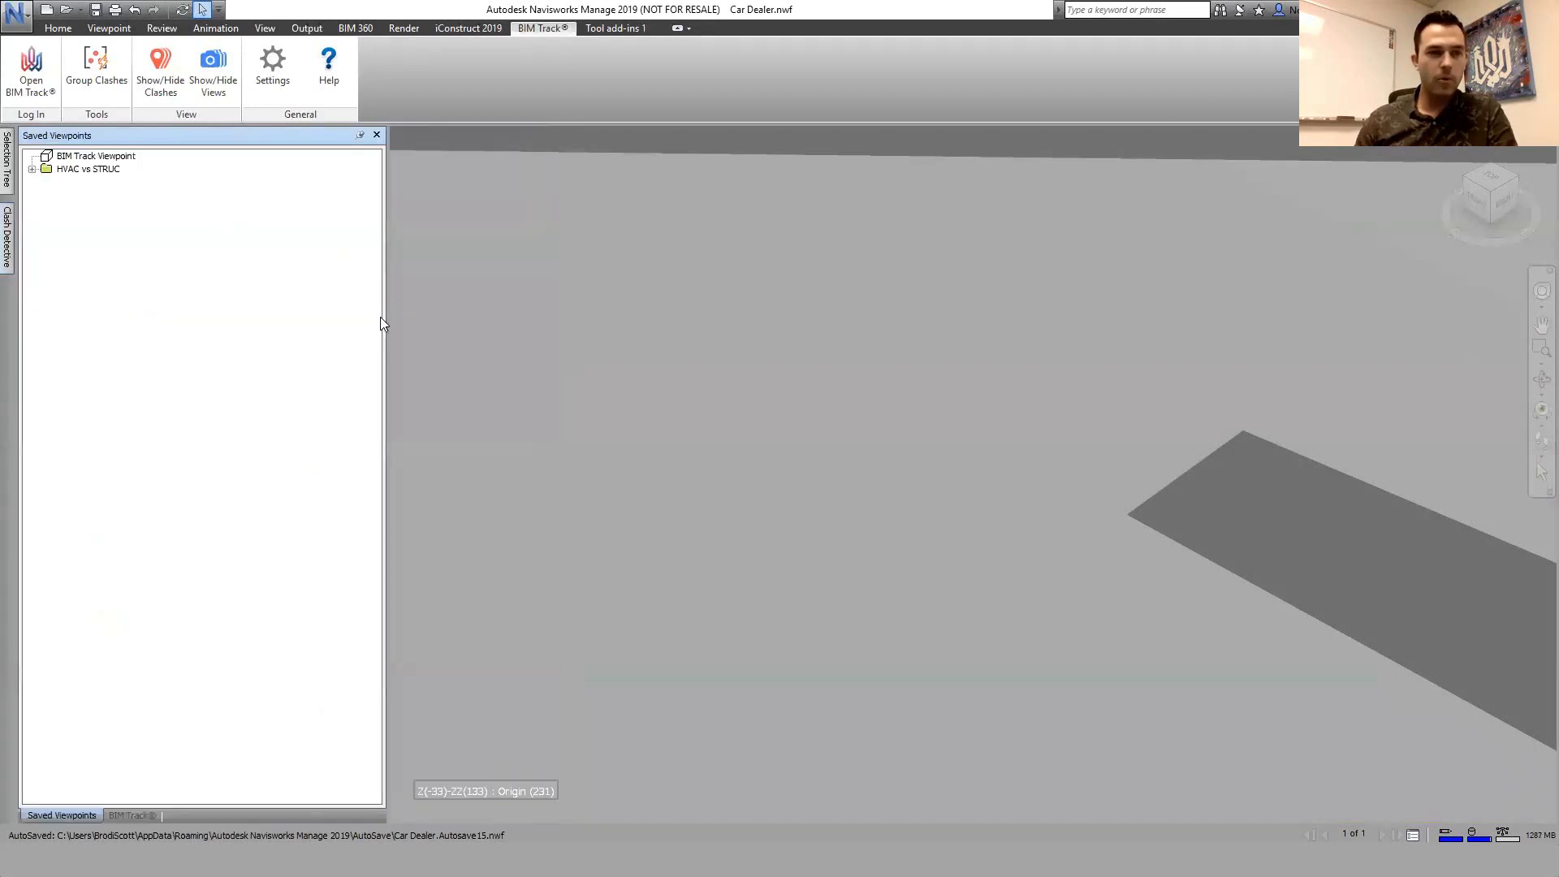
Expand the HVAC vs STRUC viewpoint folder and view the Floor and first Joist 400 overview viewpoints
left_click(32, 169)
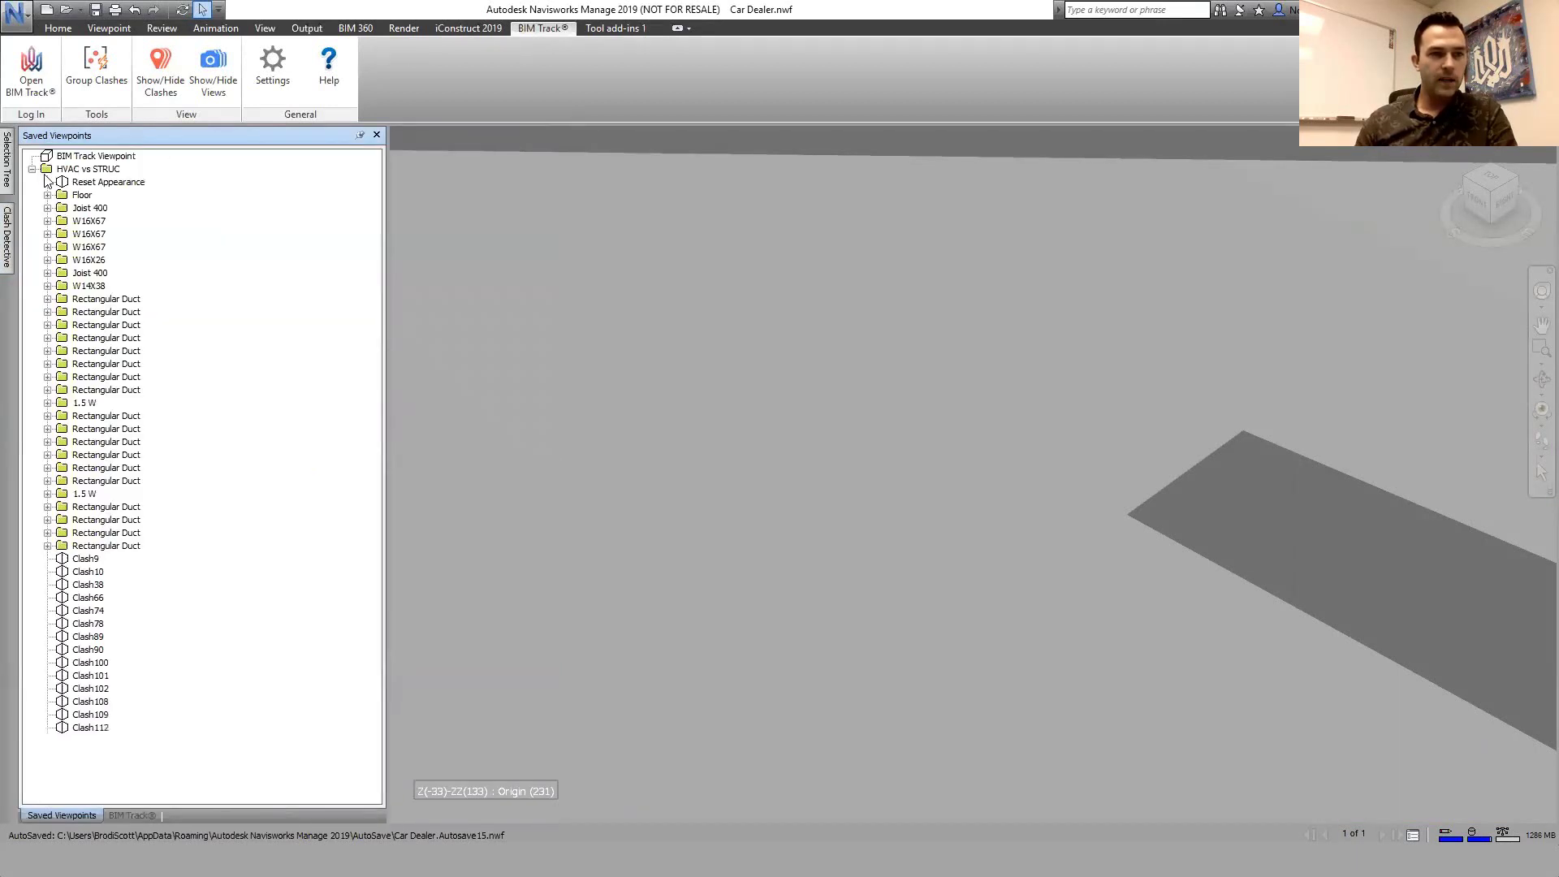
left_click(112, 171)
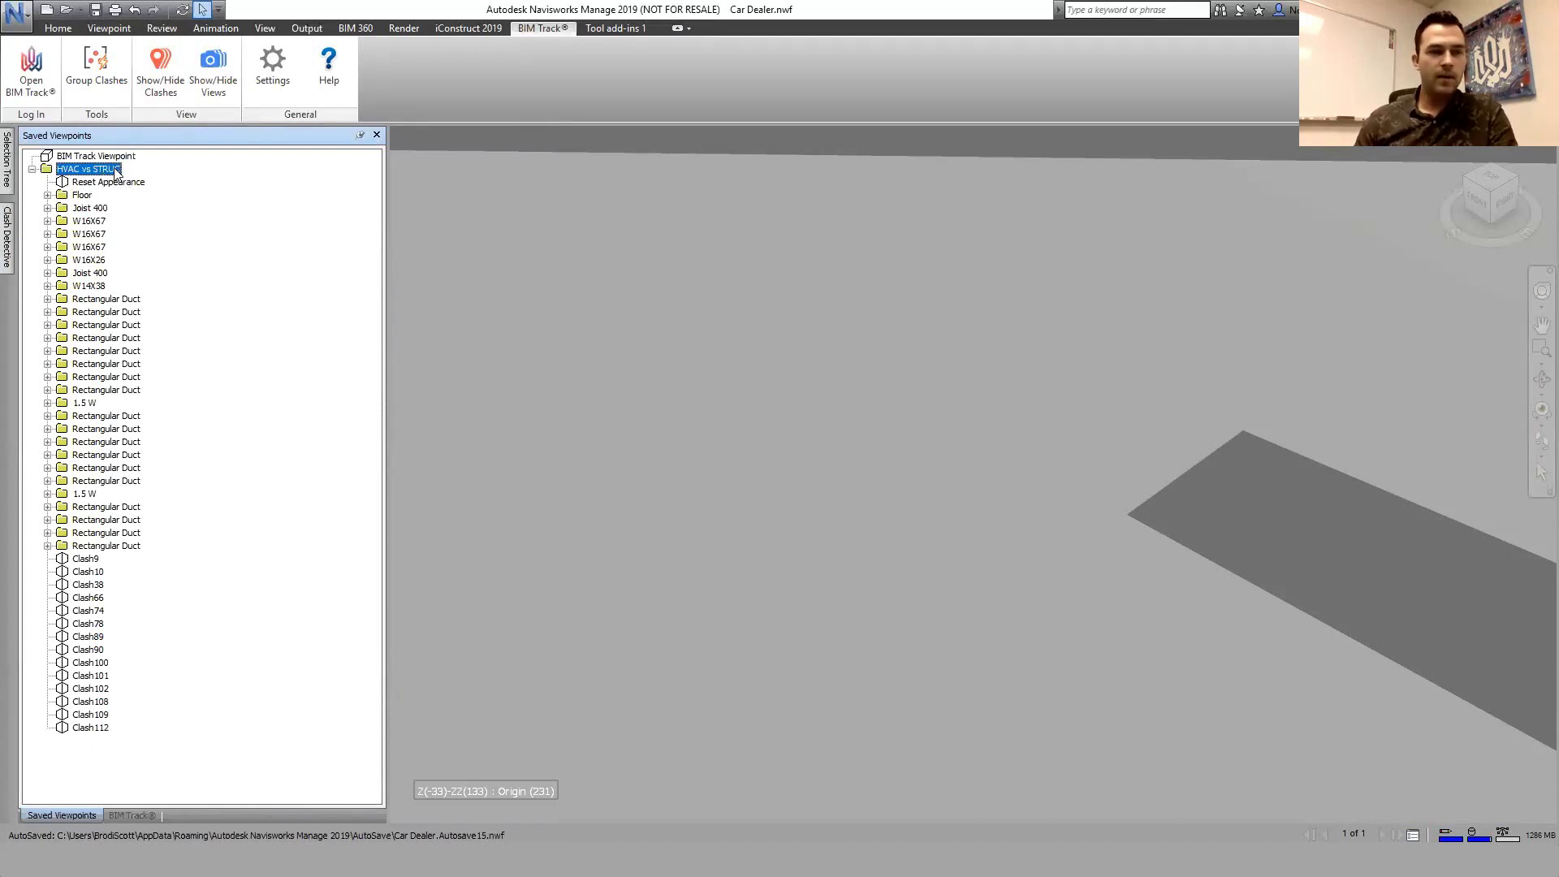
left_click(83, 197)
left_click(47, 195)
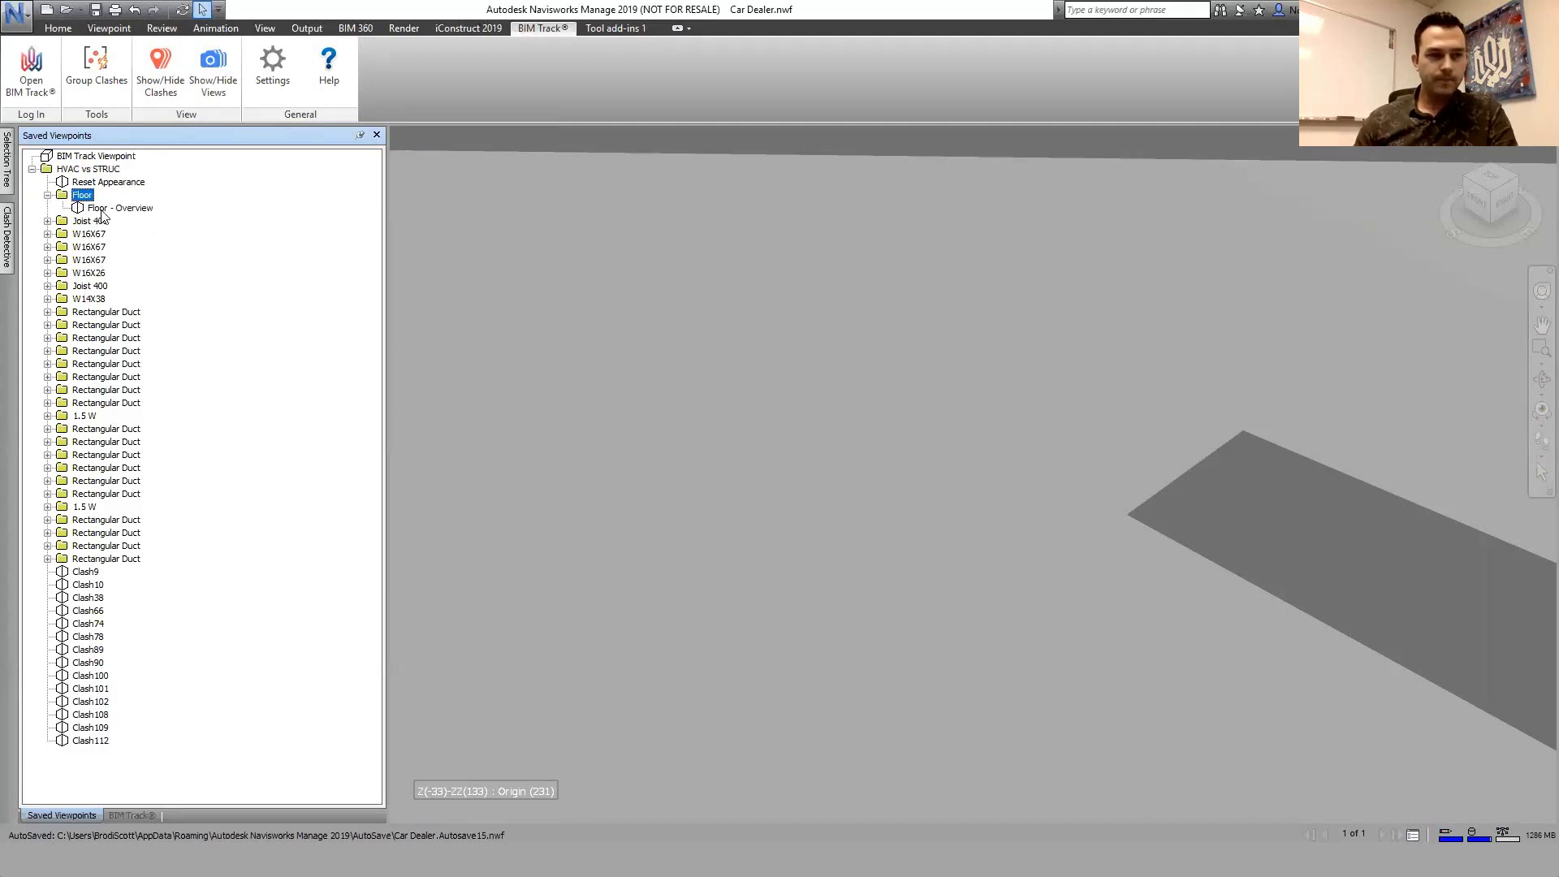
left_click(103, 209)
left_click(47, 221)
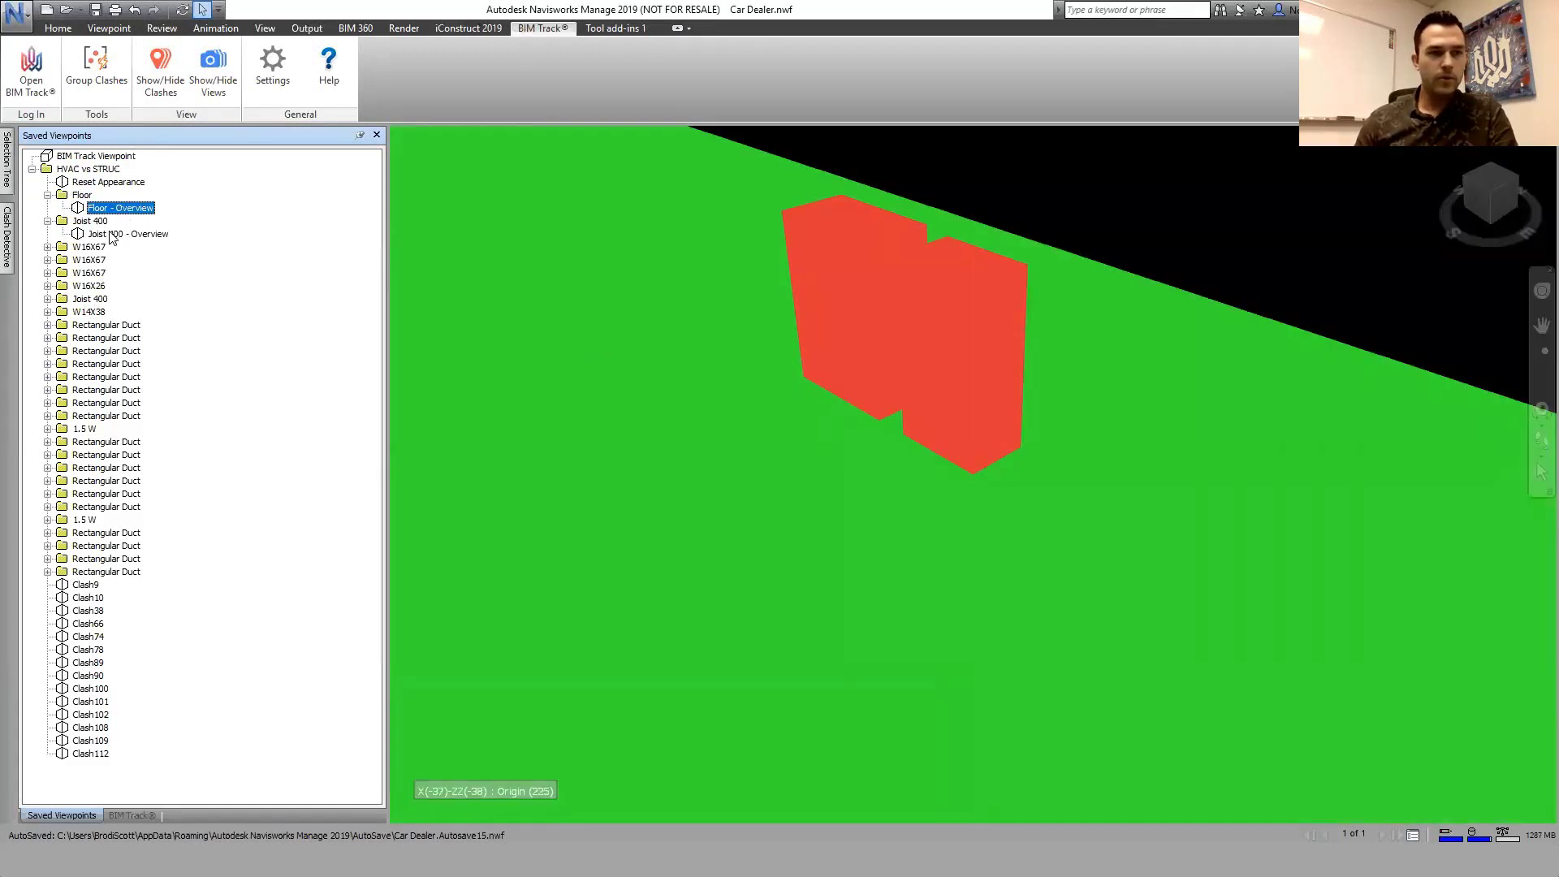
left_click(121, 234)
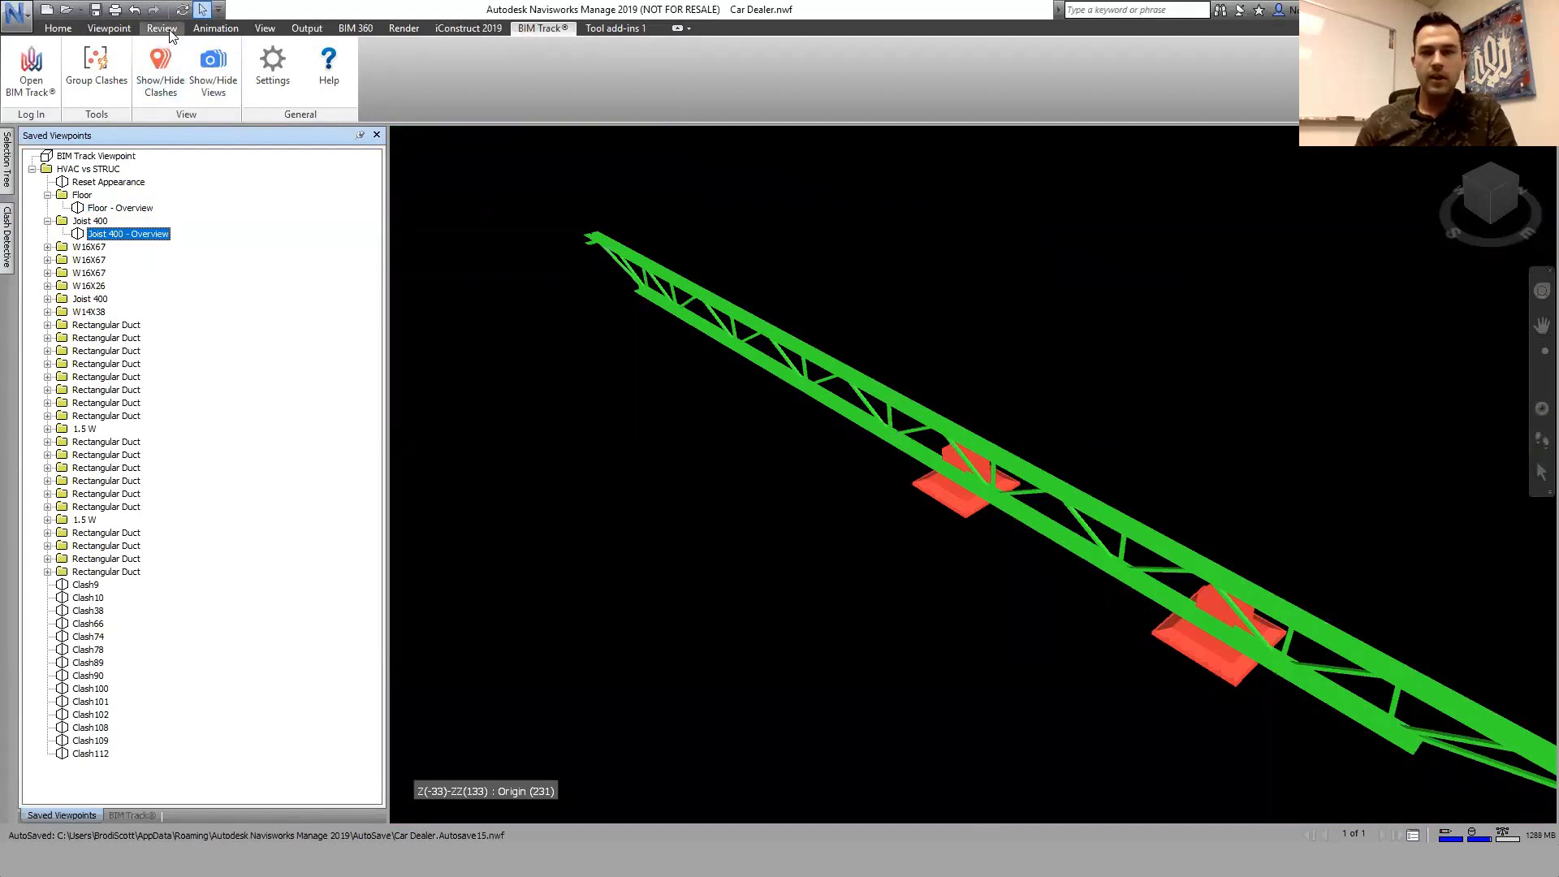
Add the red redline text "Structural member can not be moved, HVAC venting to be relocated." to the first W16X67 overview viewpoint
left_click(47, 247)
left_click(126, 259)
left_click(161, 29)
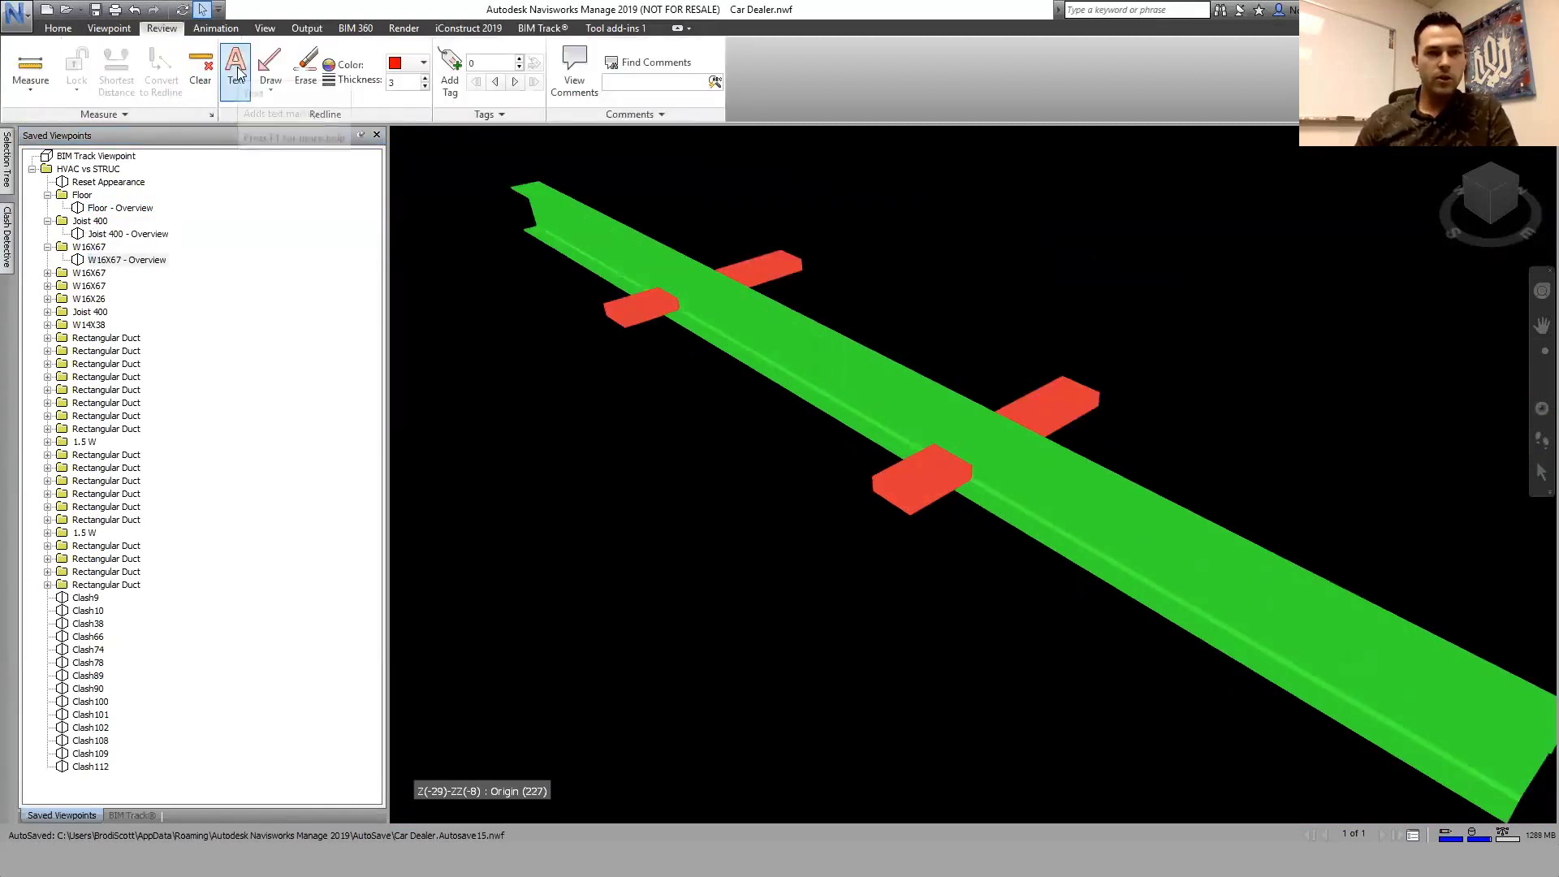
left_click(235, 69)
left_click(925, 208)
type("Structural member can not be")
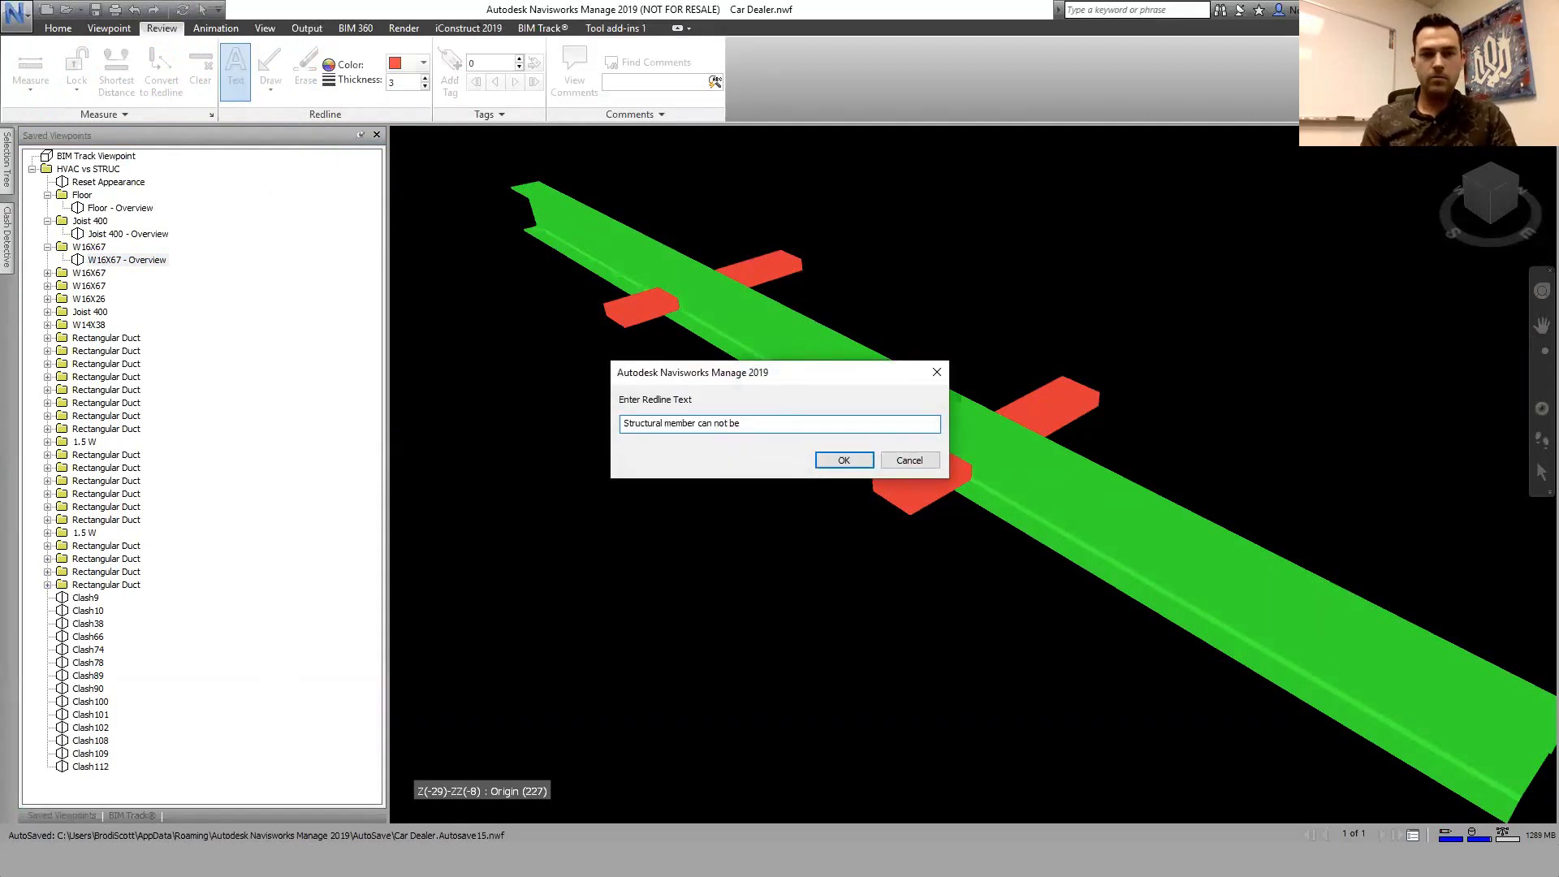
type(" moved, HVAC venting to be relocated.")
key("Return")
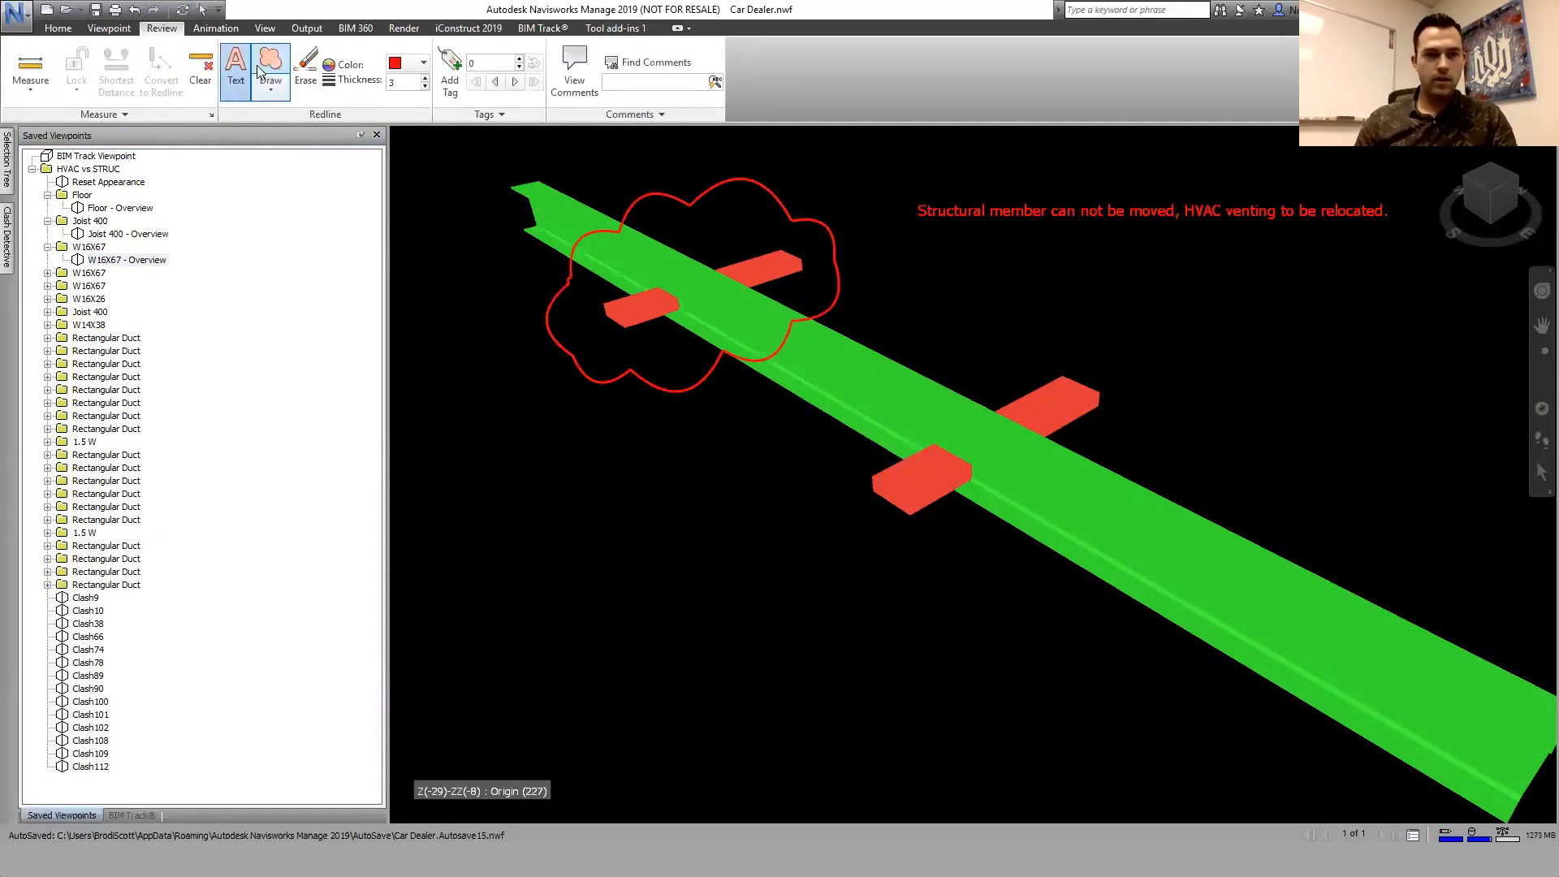
Draw a red redline cloud around each of the two duct clashes on the beam and an arrow pointing at each duct
left_click(260, 72)
left_click(270, 87)
left_click(293, 278)
left_click_drag(579, 481, 641, 340)
left_click_drag(770, 609, 886, 526)
Add the blue redline text "Make sure both elements are relocated prior to closing the issue" below the beam
left_click(236, 69)
left_click(423, 62)
type("Make sure both elements are relocated prior to closing the issue")
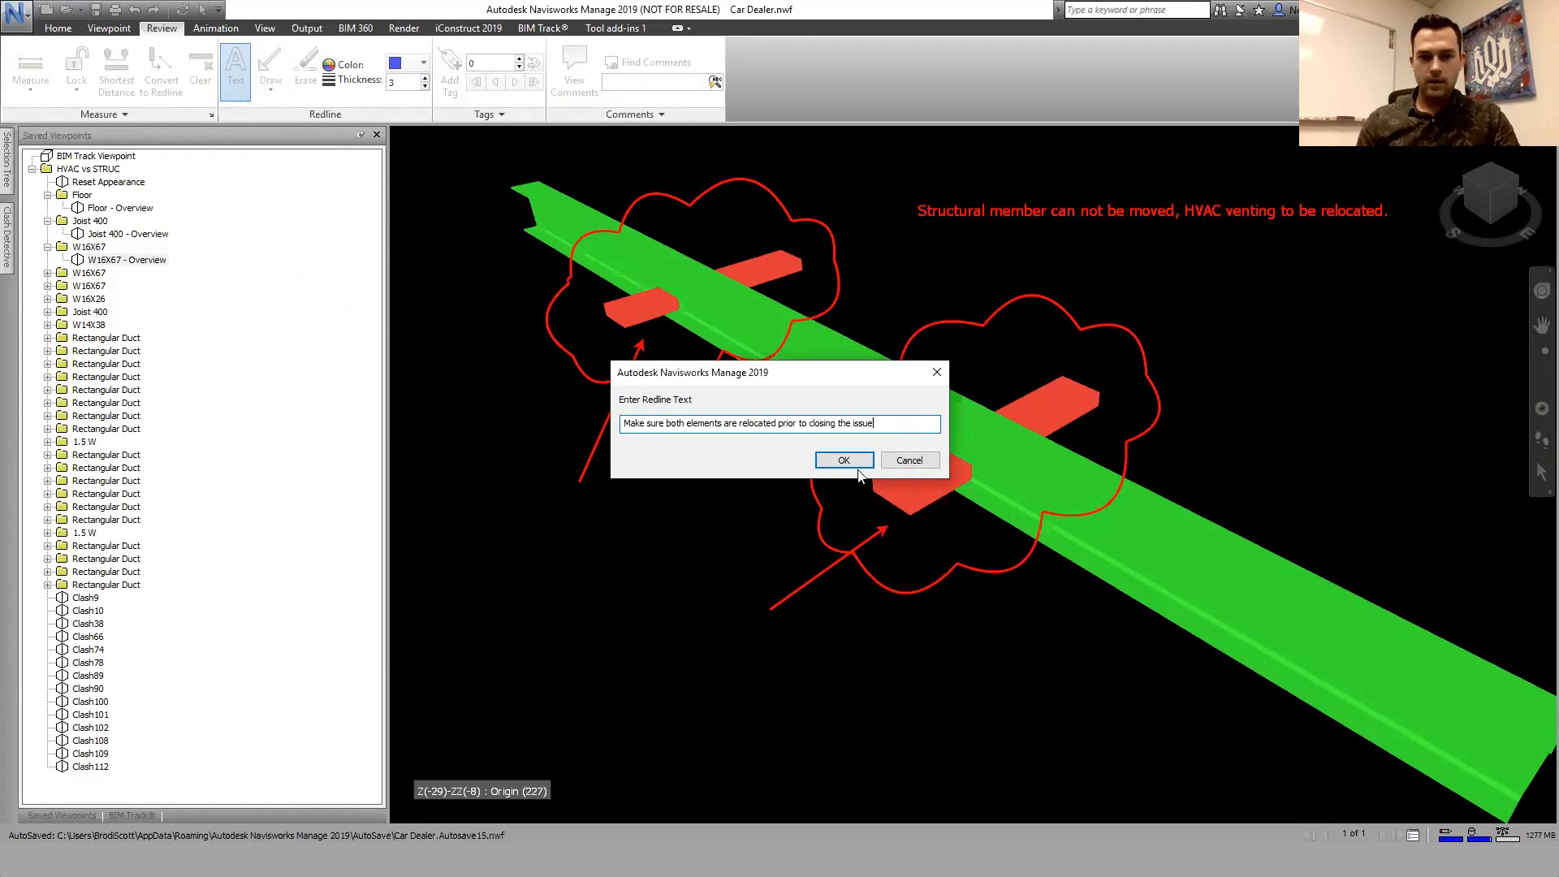
left_click(854, 466)
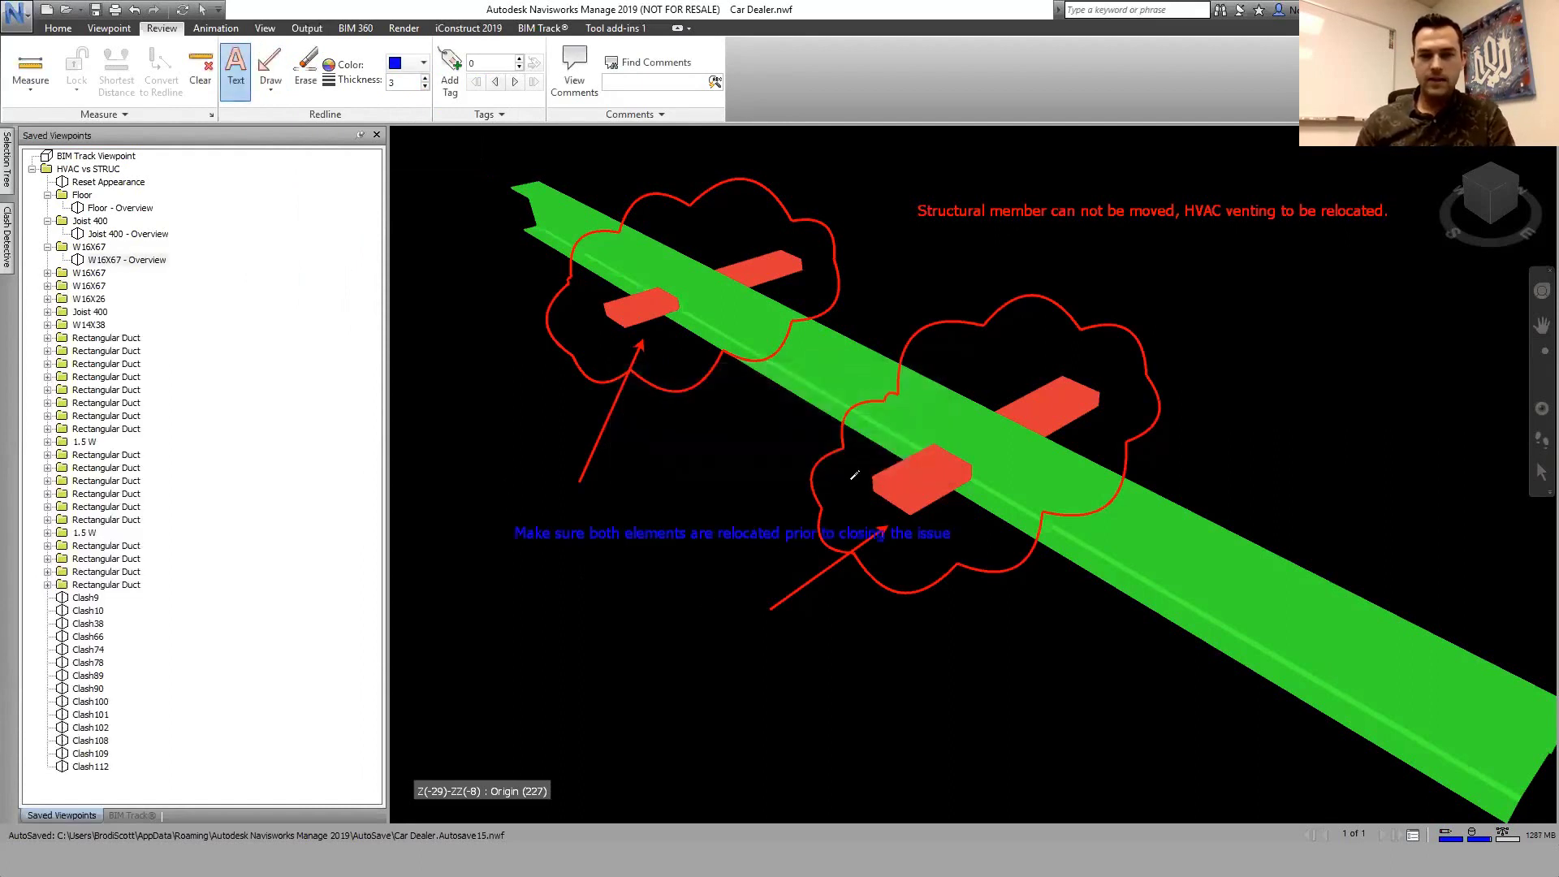
Add a comment to the W16X67 overview viewpoint beginning "This issue should go to anyone on the mechanical", with status New
left_click(121, 234)
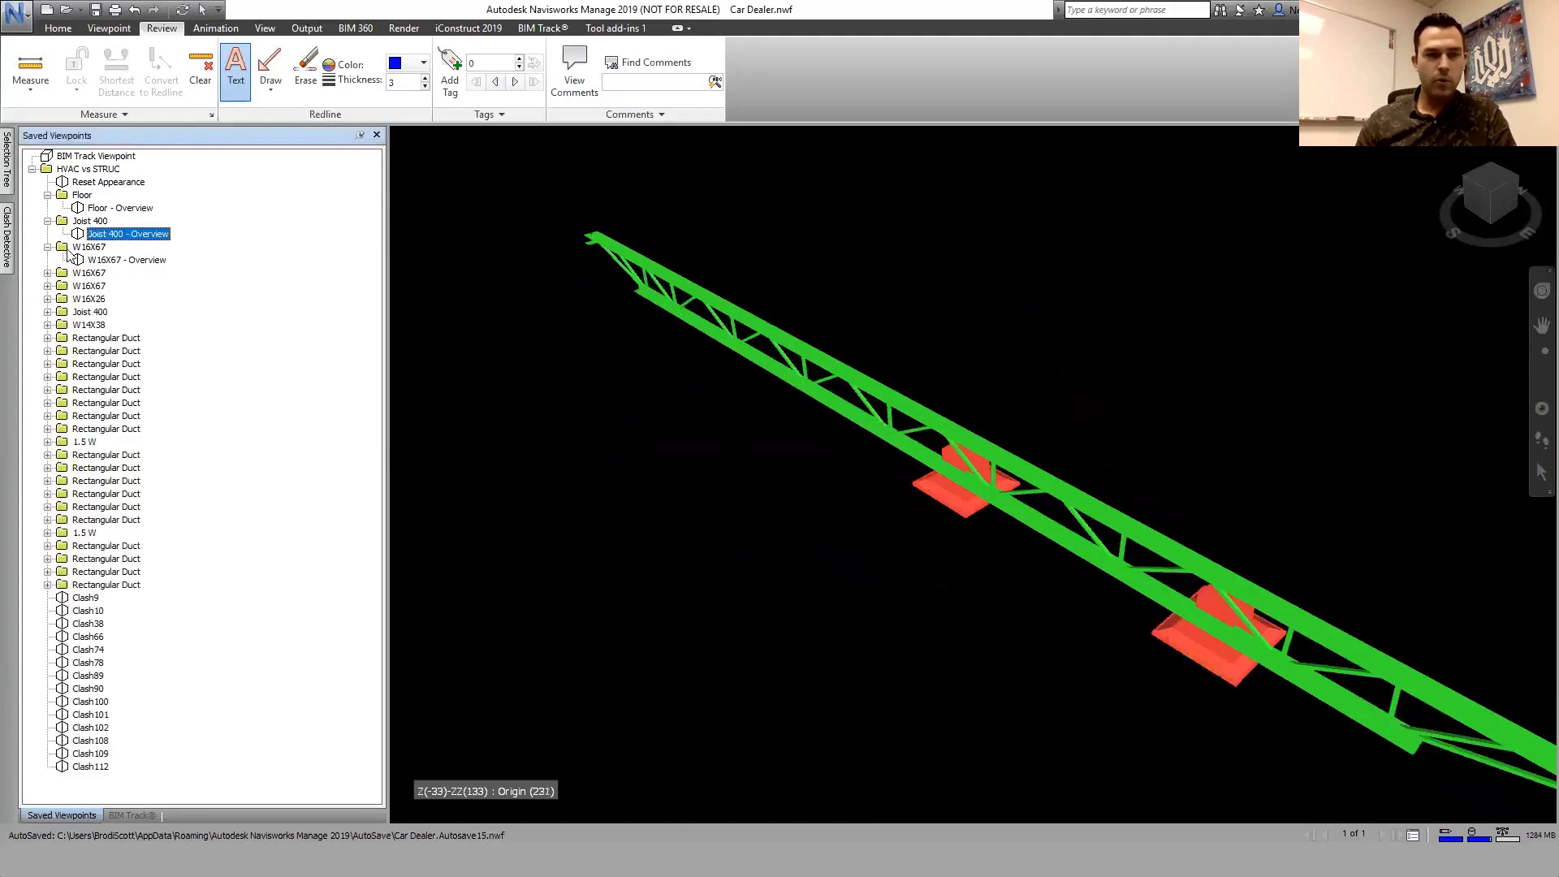
left_click(104, 260)
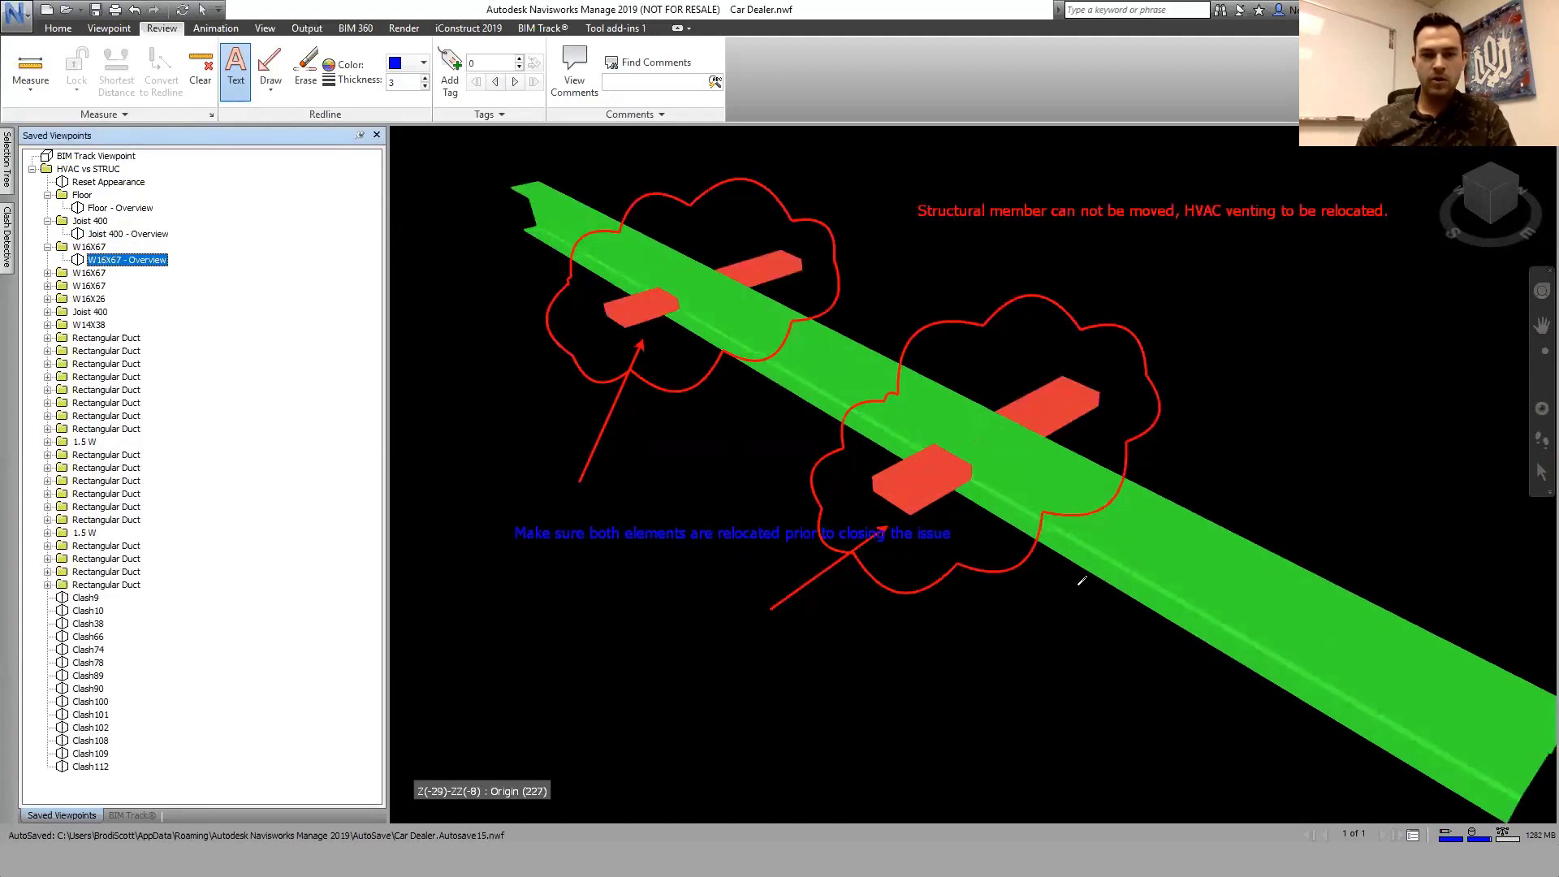
right_click(114, 261)
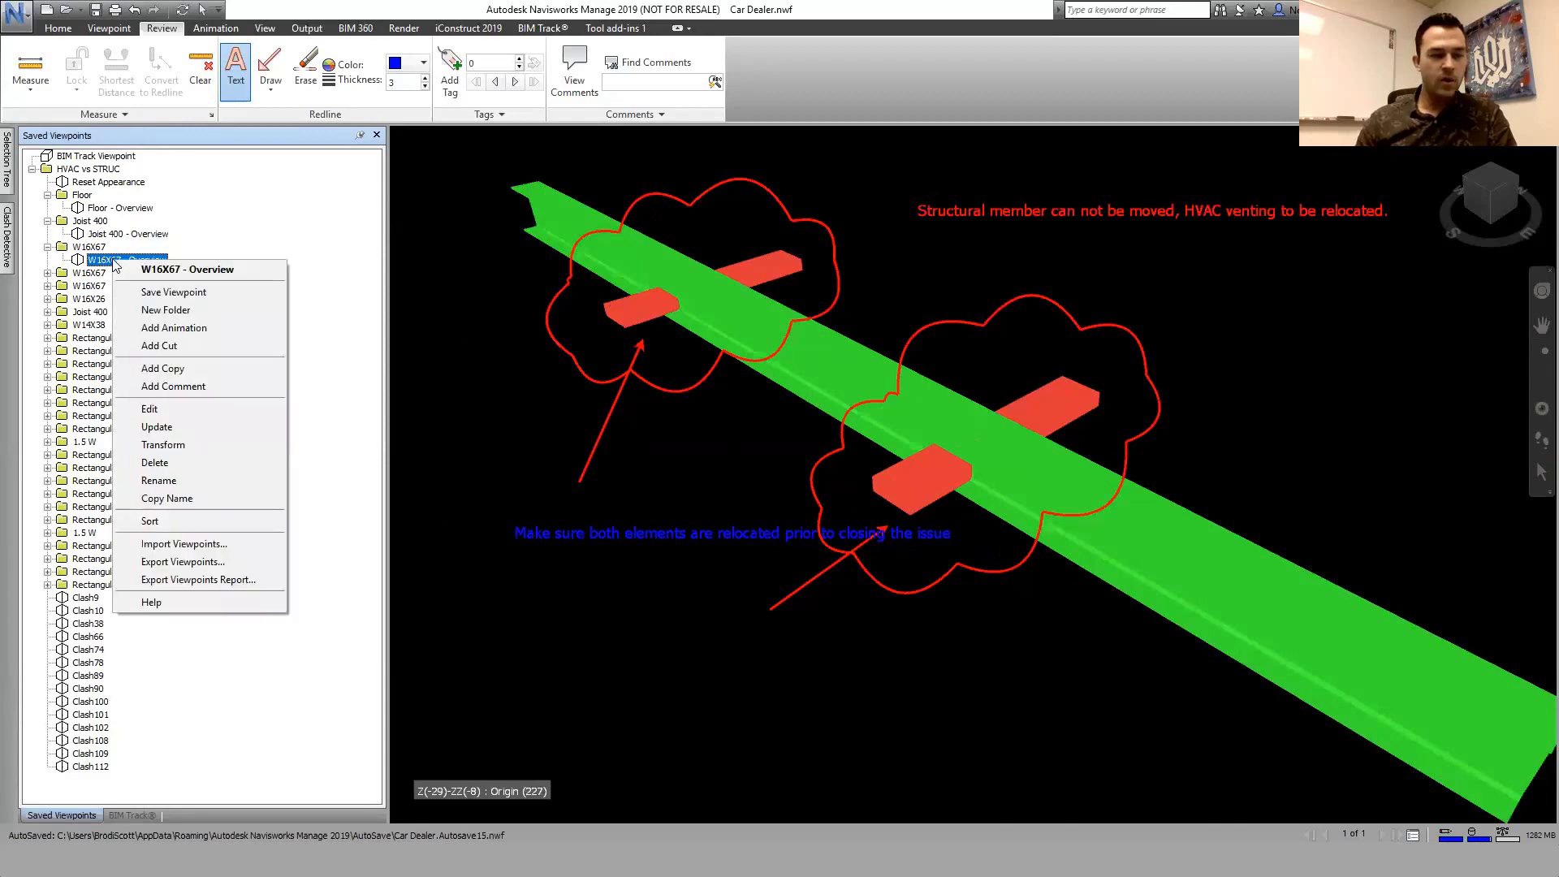
left_click(173, 386)
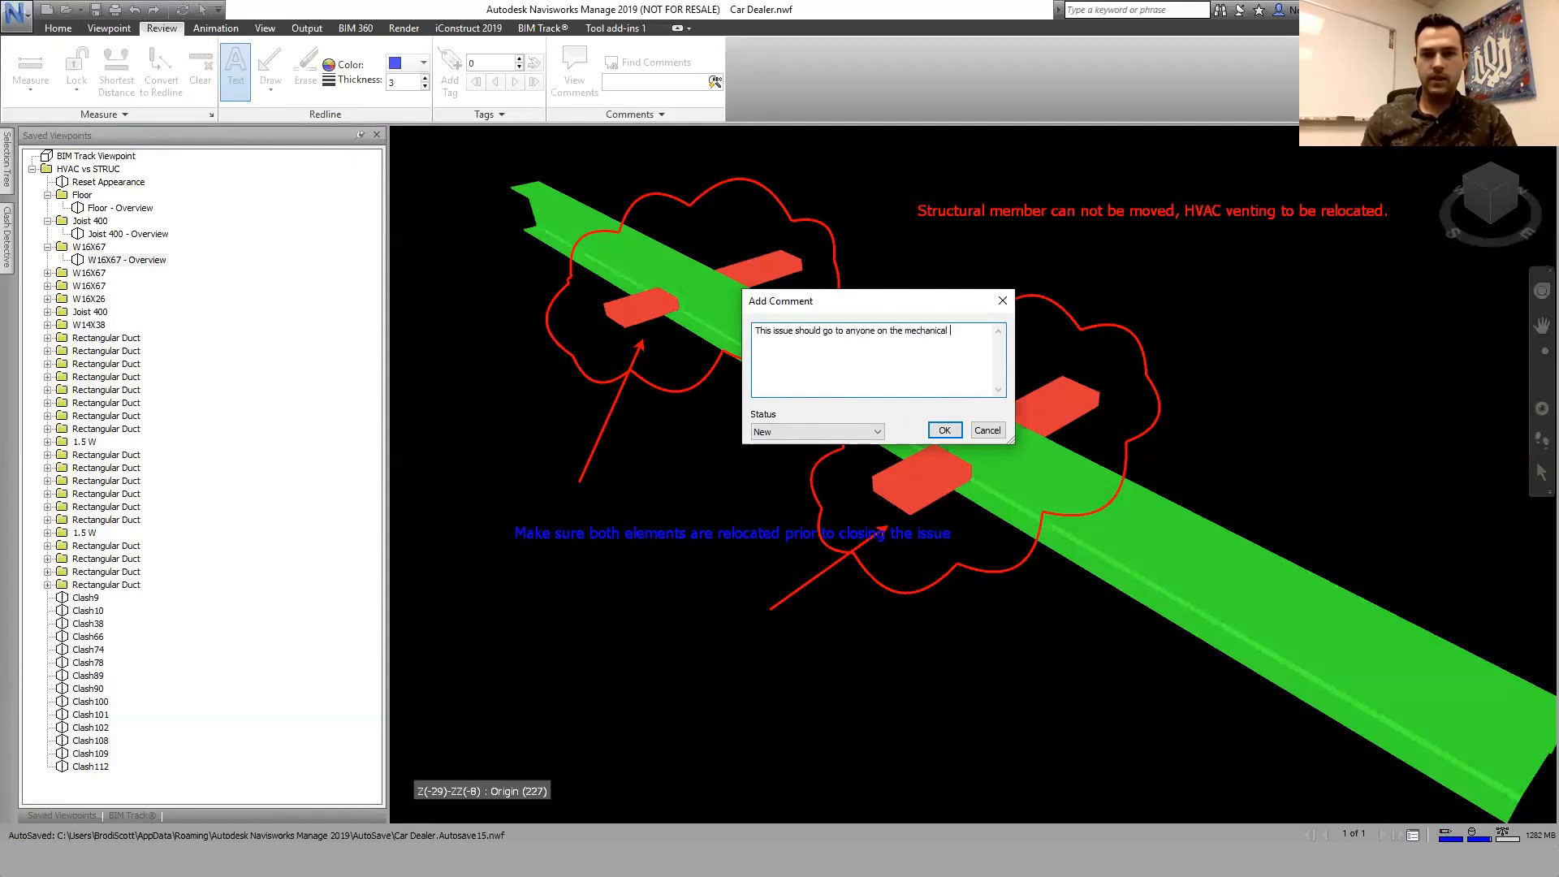
left_click(944, 430)
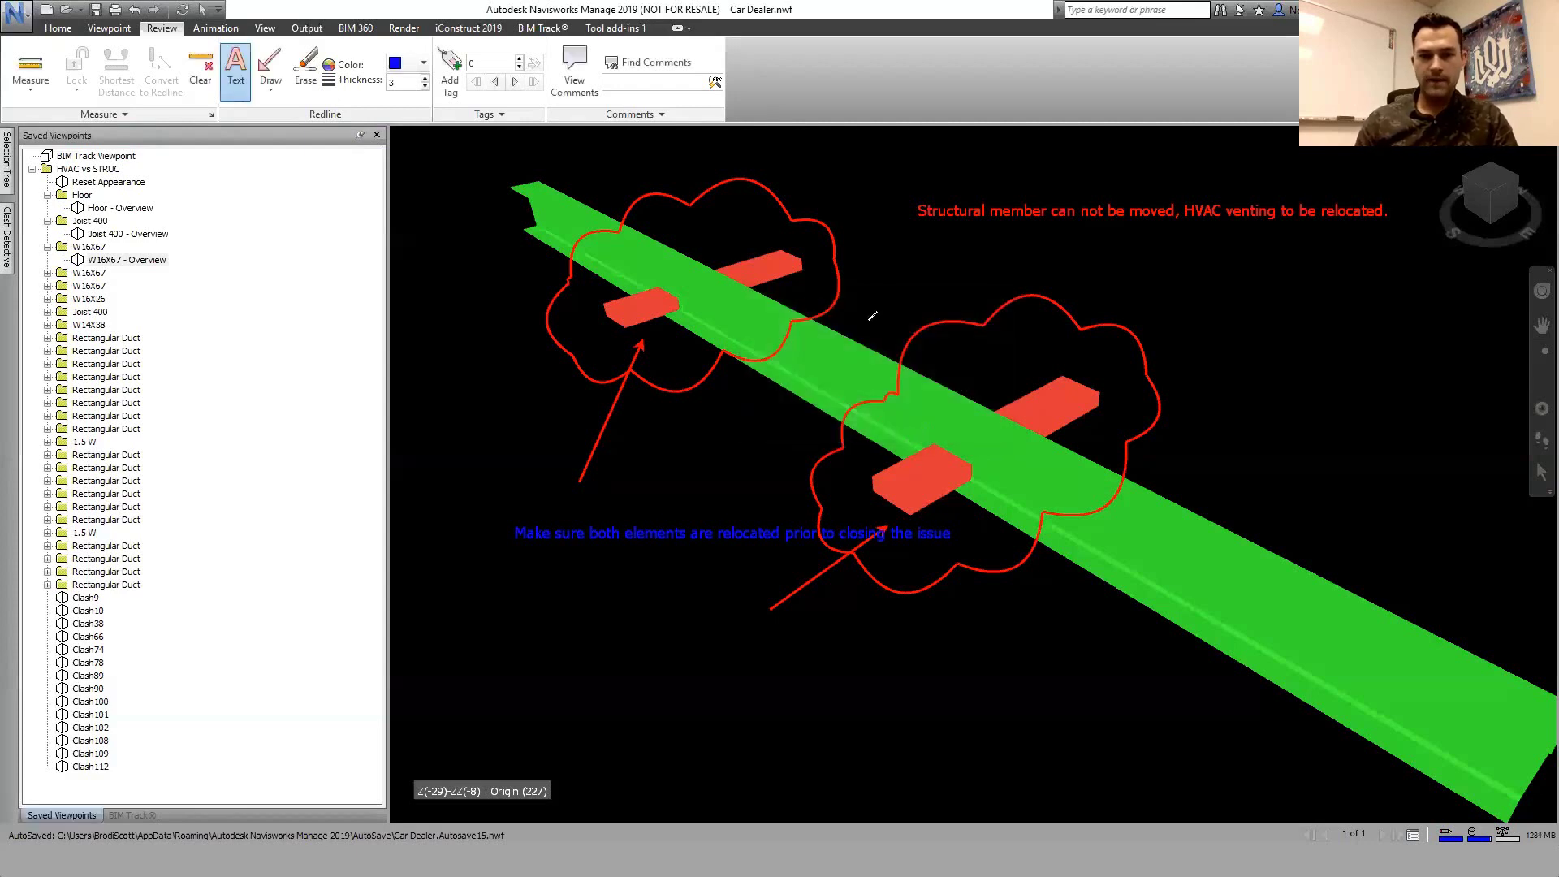
Rename the W16X67 - Overview viewpoint to W16X67
right_click(114, 260)
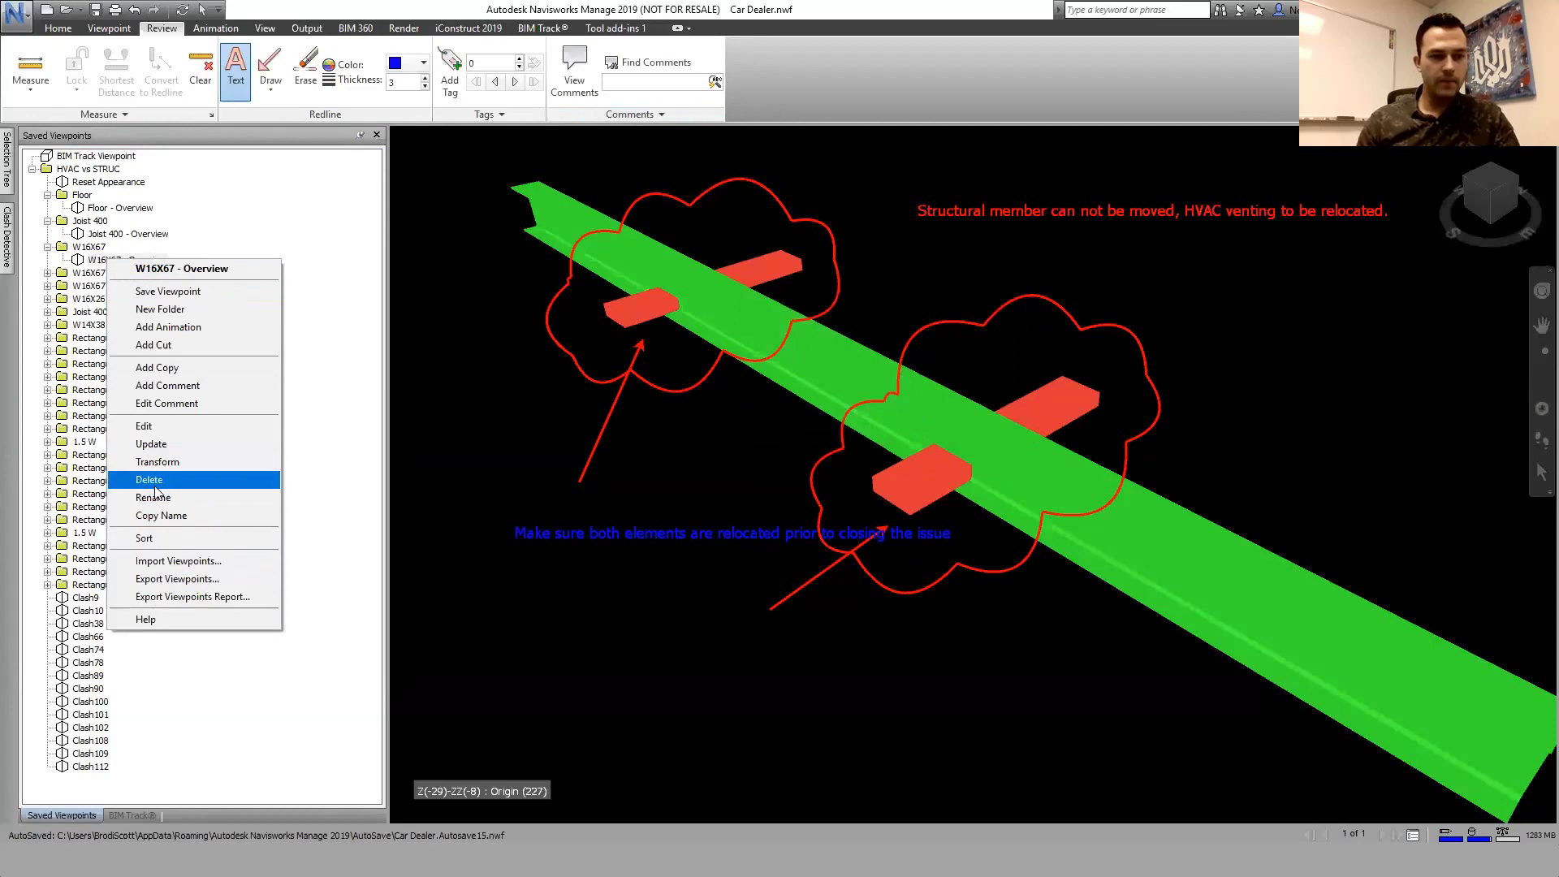
left_click(154, 497)
left_click(123, 259)
key("shift+End")
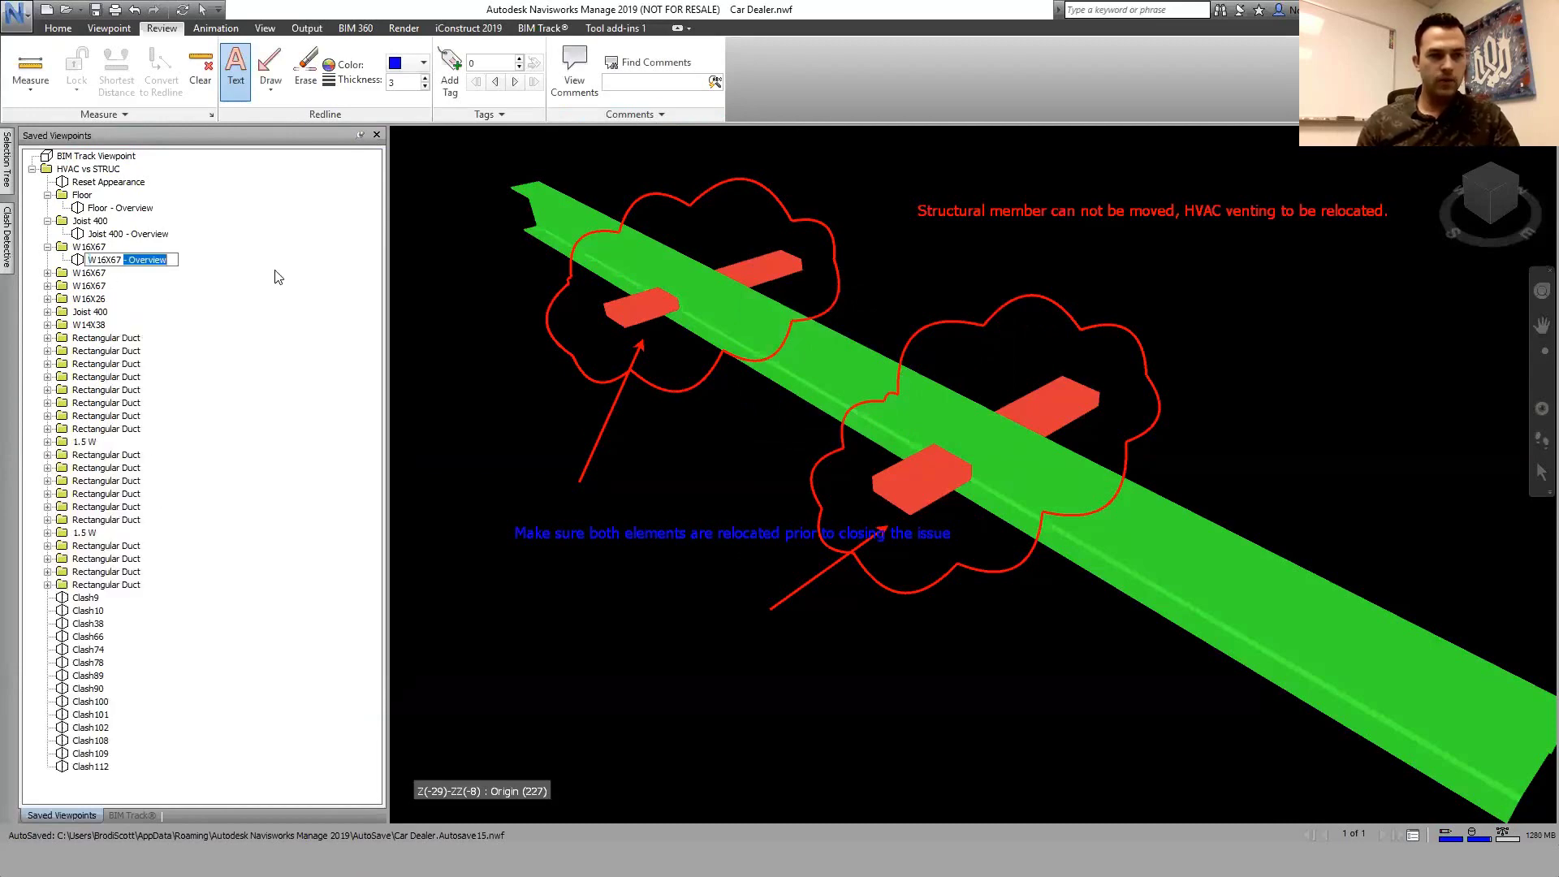
key("Delete")
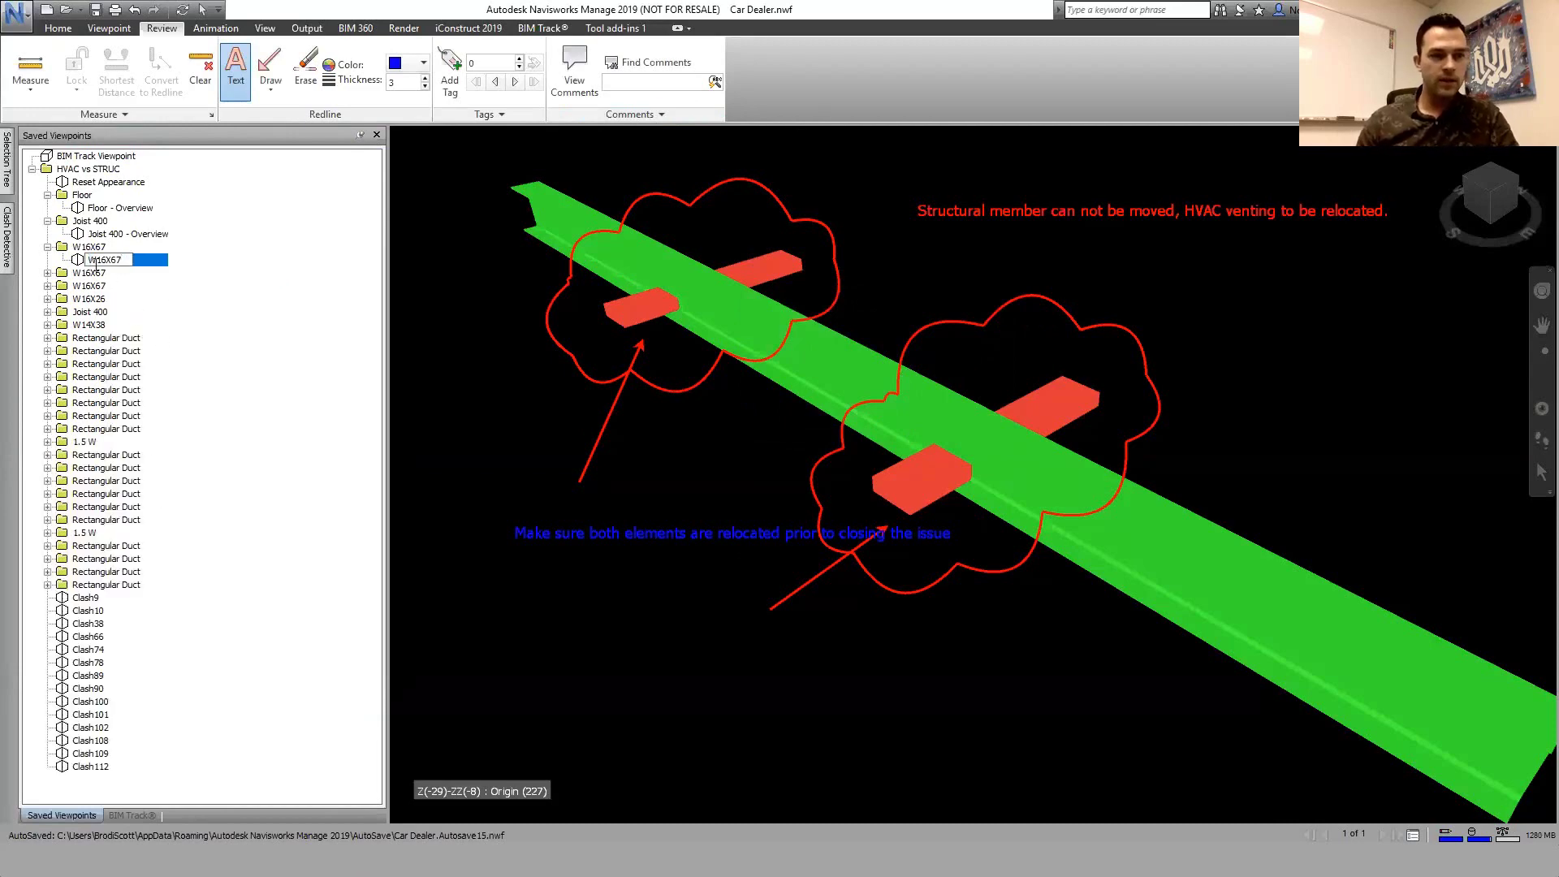
key("Return")
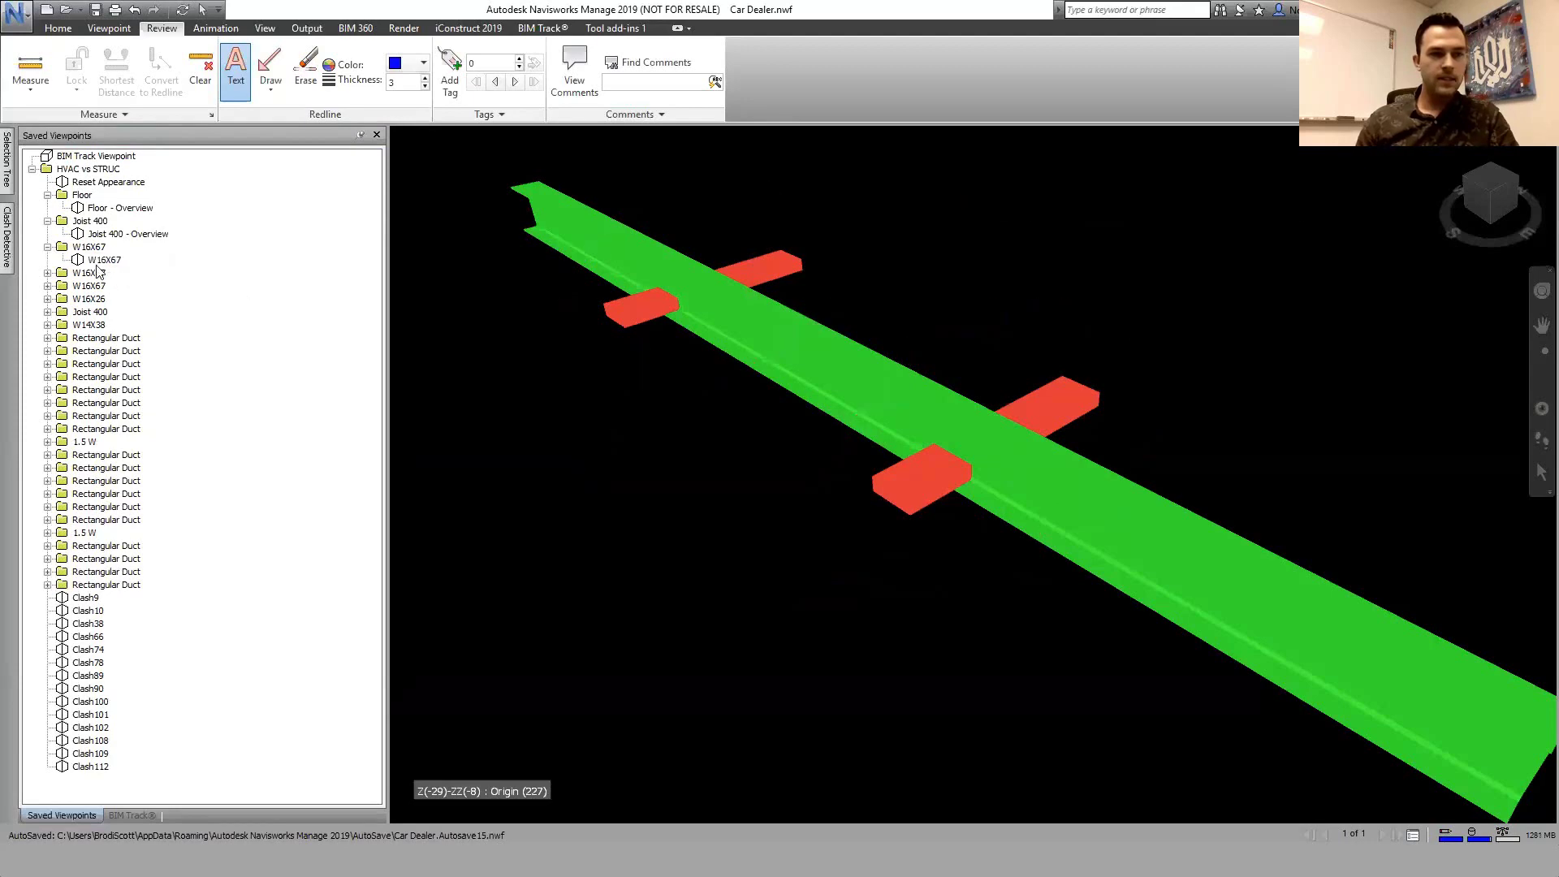
Start creating BIM Track issues from existing views and add the renamed W16X67 viewpoint to the views being published
left_click(131, 815)
left_click(281, 193)
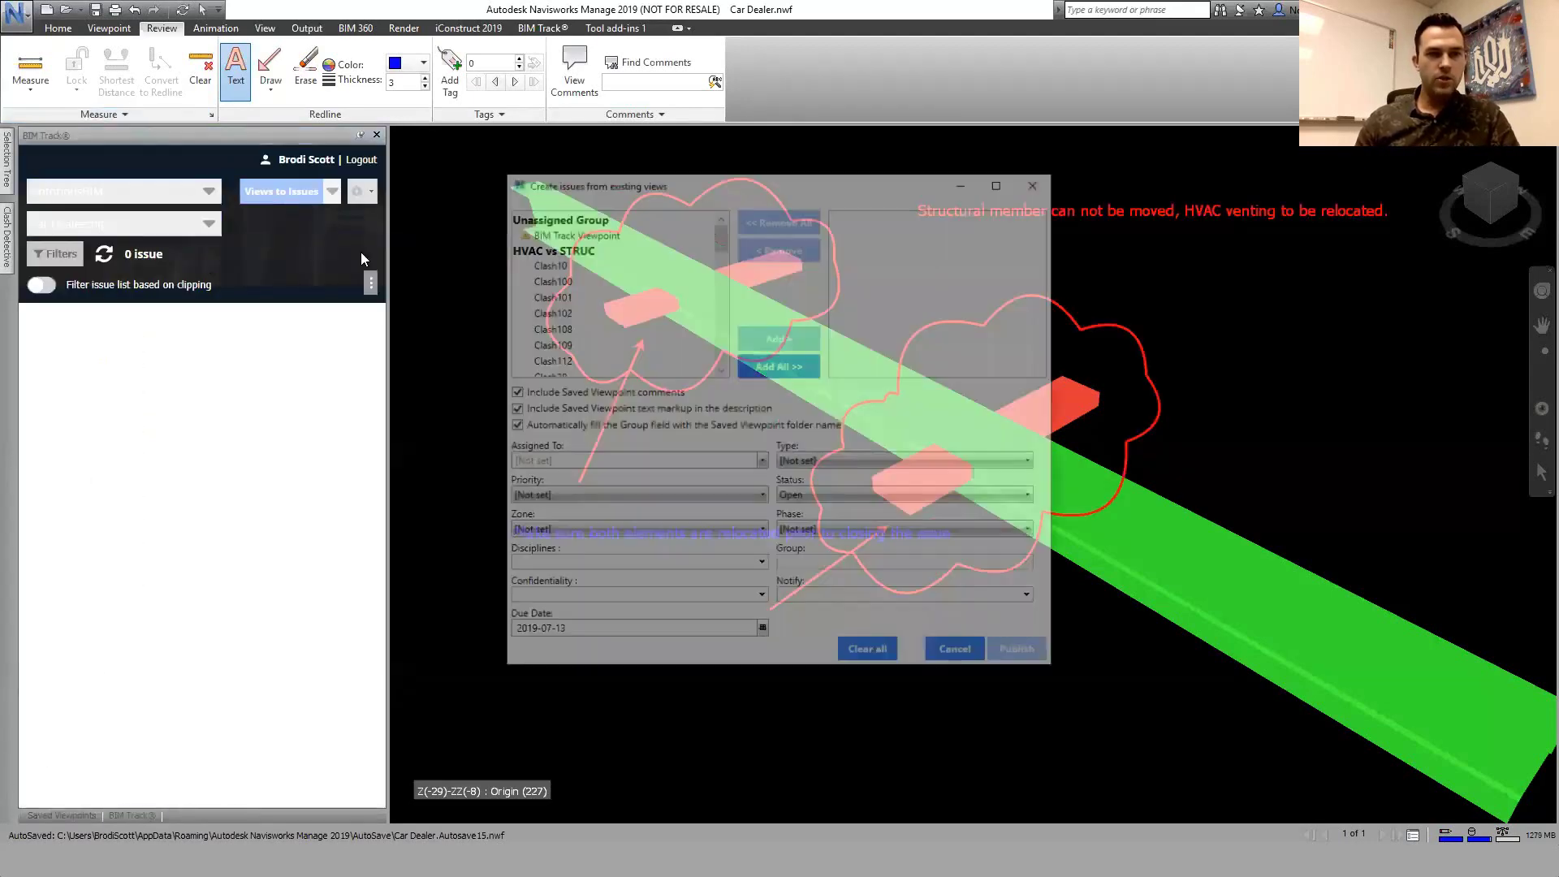
left_click_drag(721, 237, 726, 359)
left_click(559, 337)
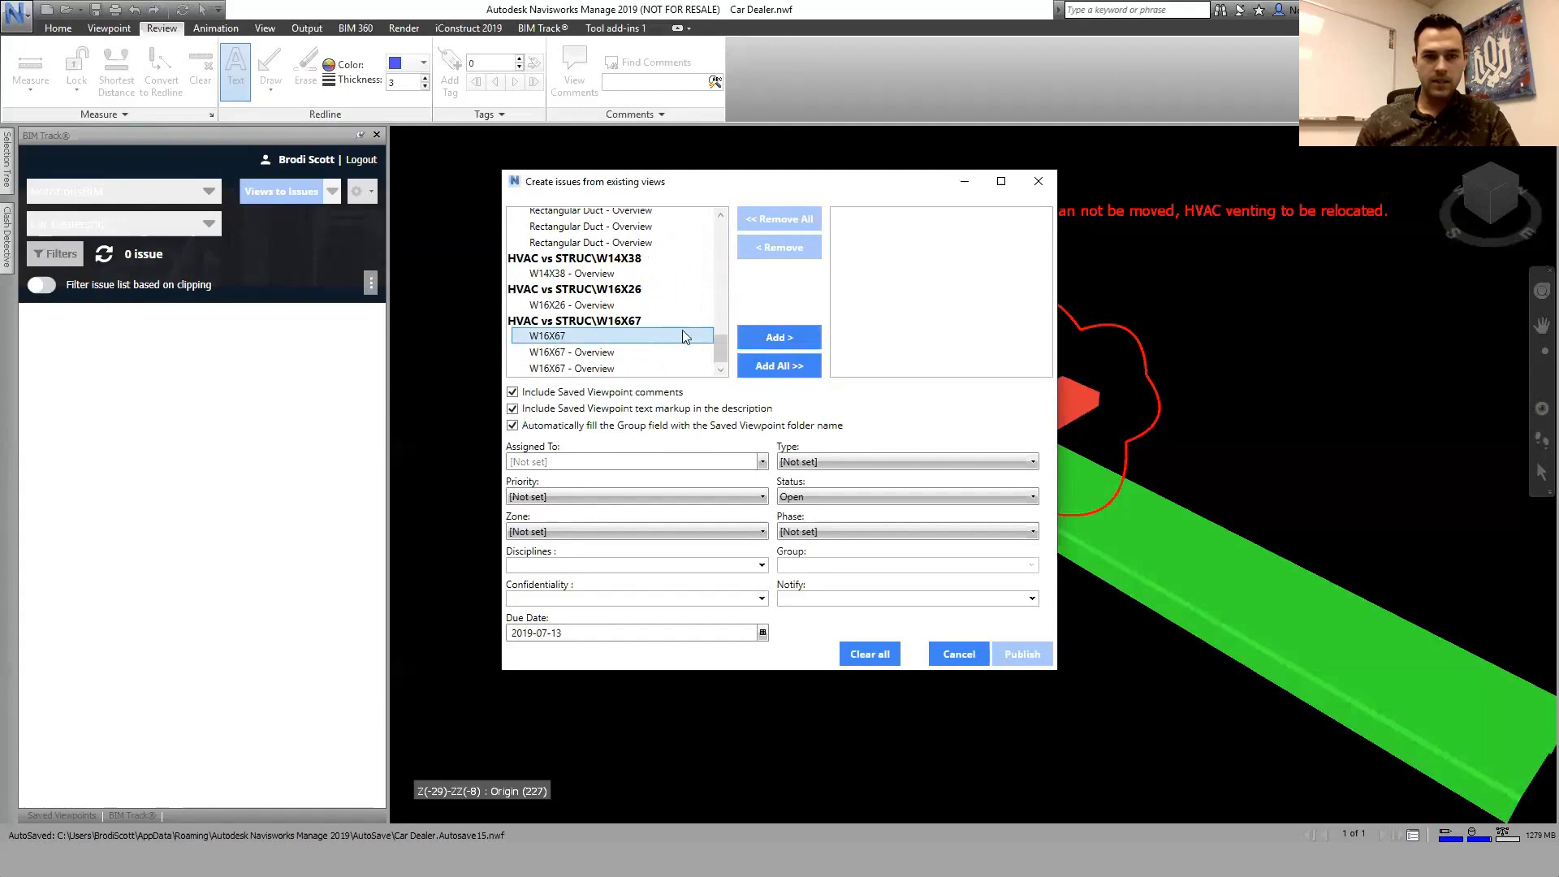
left_click(785, 339)
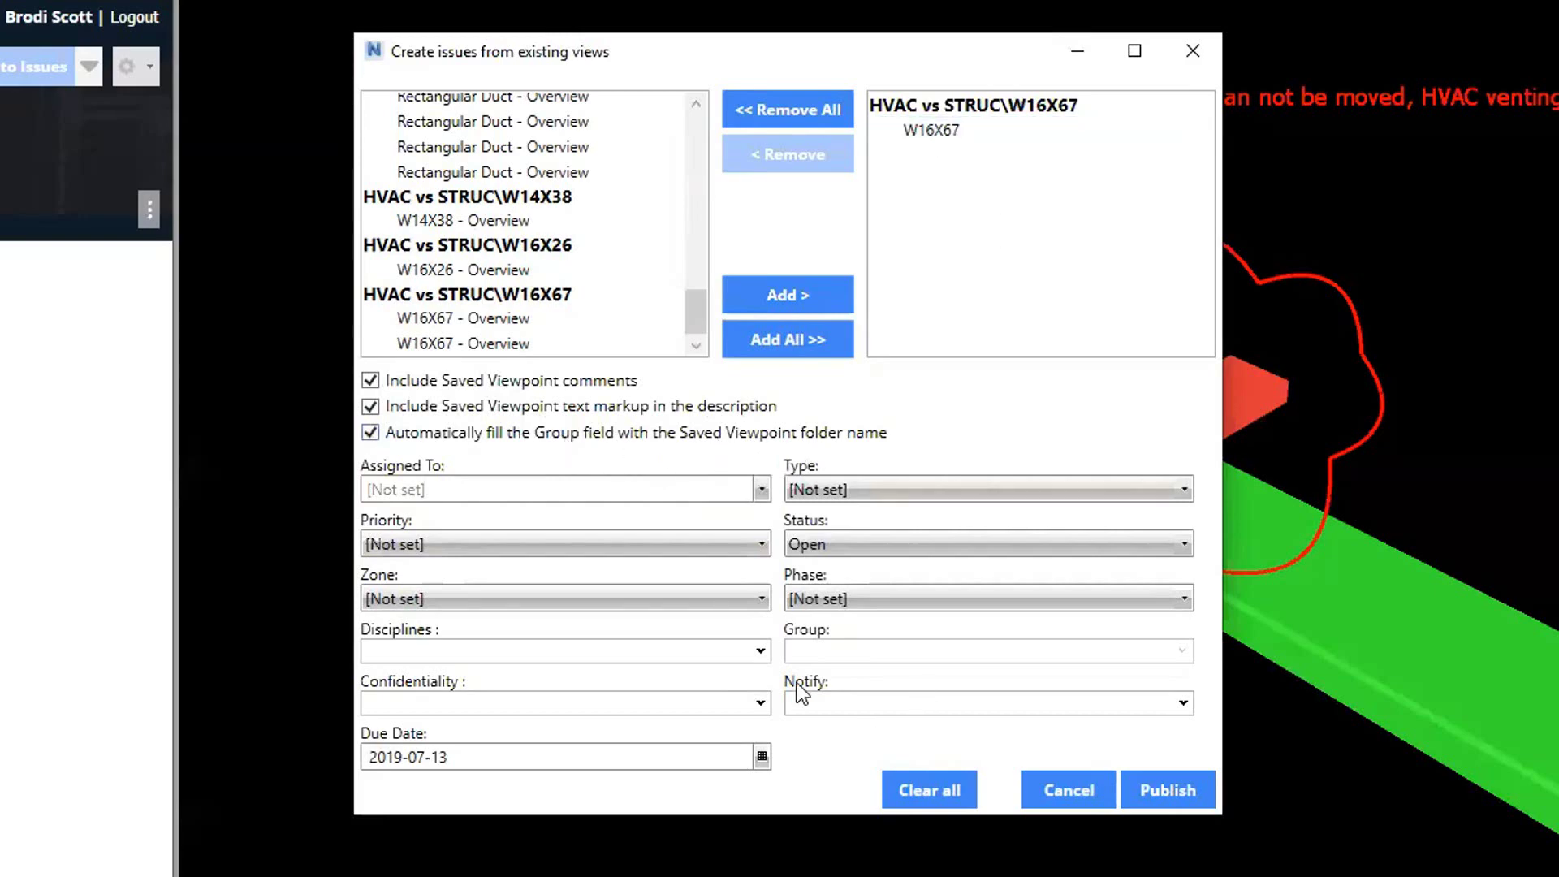
Choose the issue's assignee and set its type to Issue, priority to Critical, and disciplines to Mechanical and Structure
left_click(669, 491)
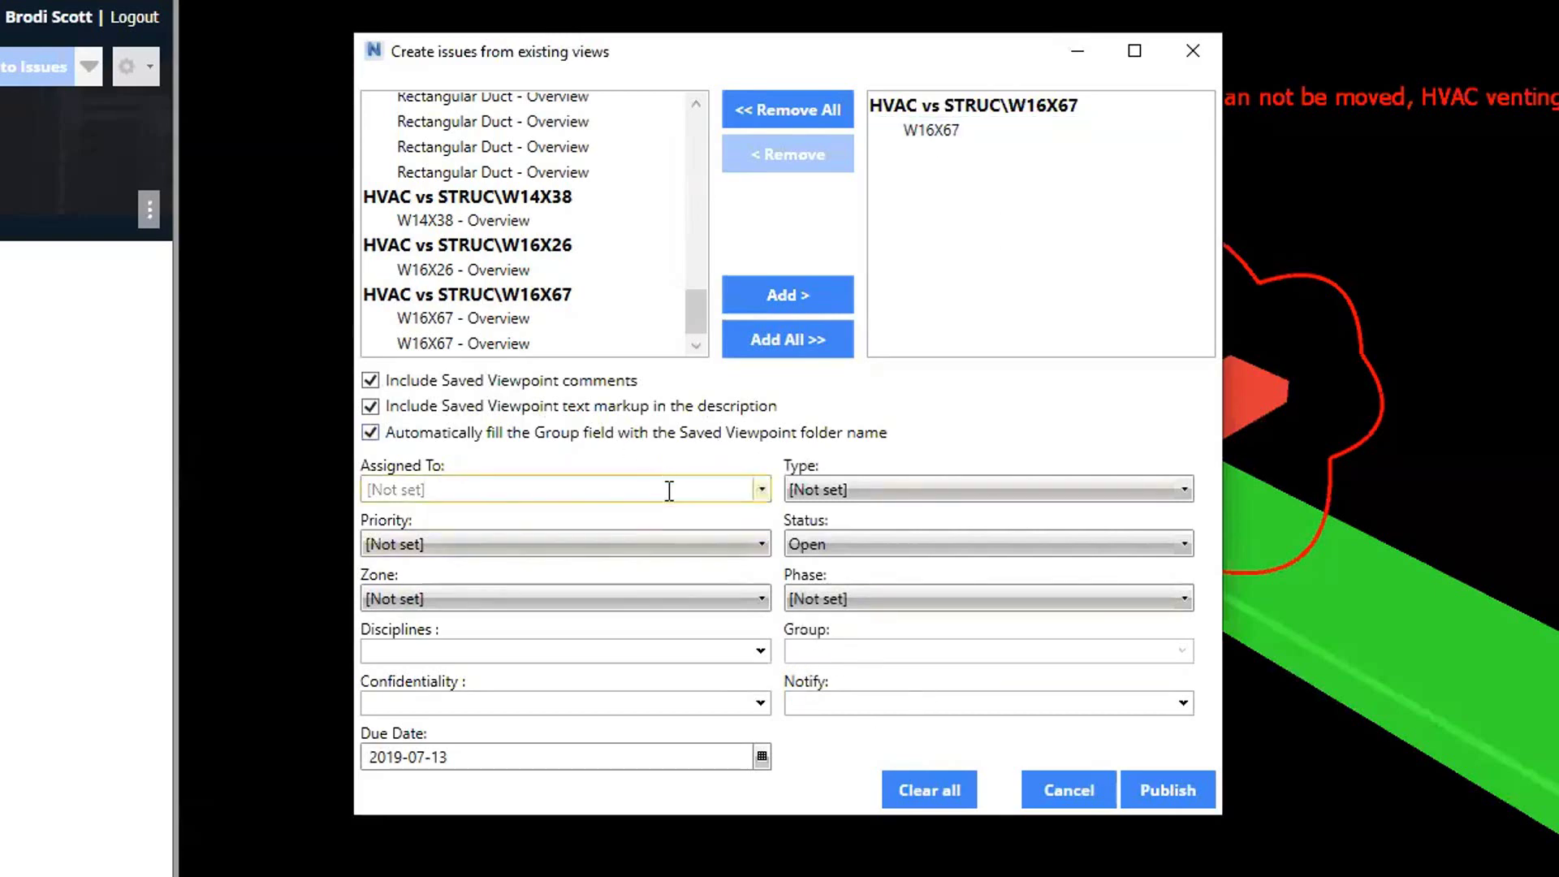
left_click(460, 539)
left_click(907, 487)
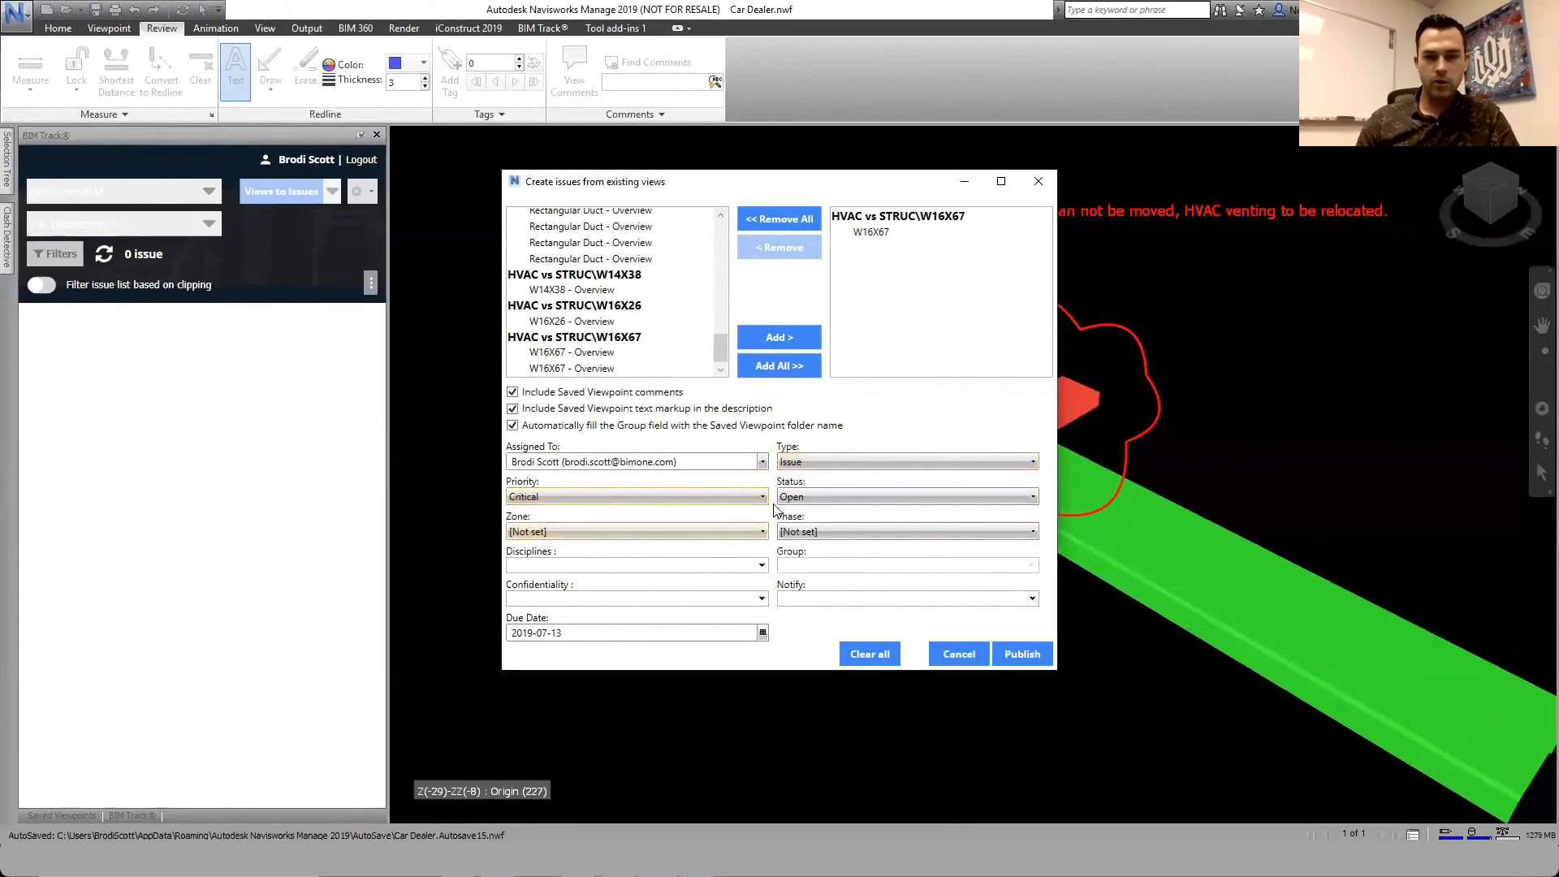
left_click(761, 565)
left_click(527, 626)
left_click(528, 669)
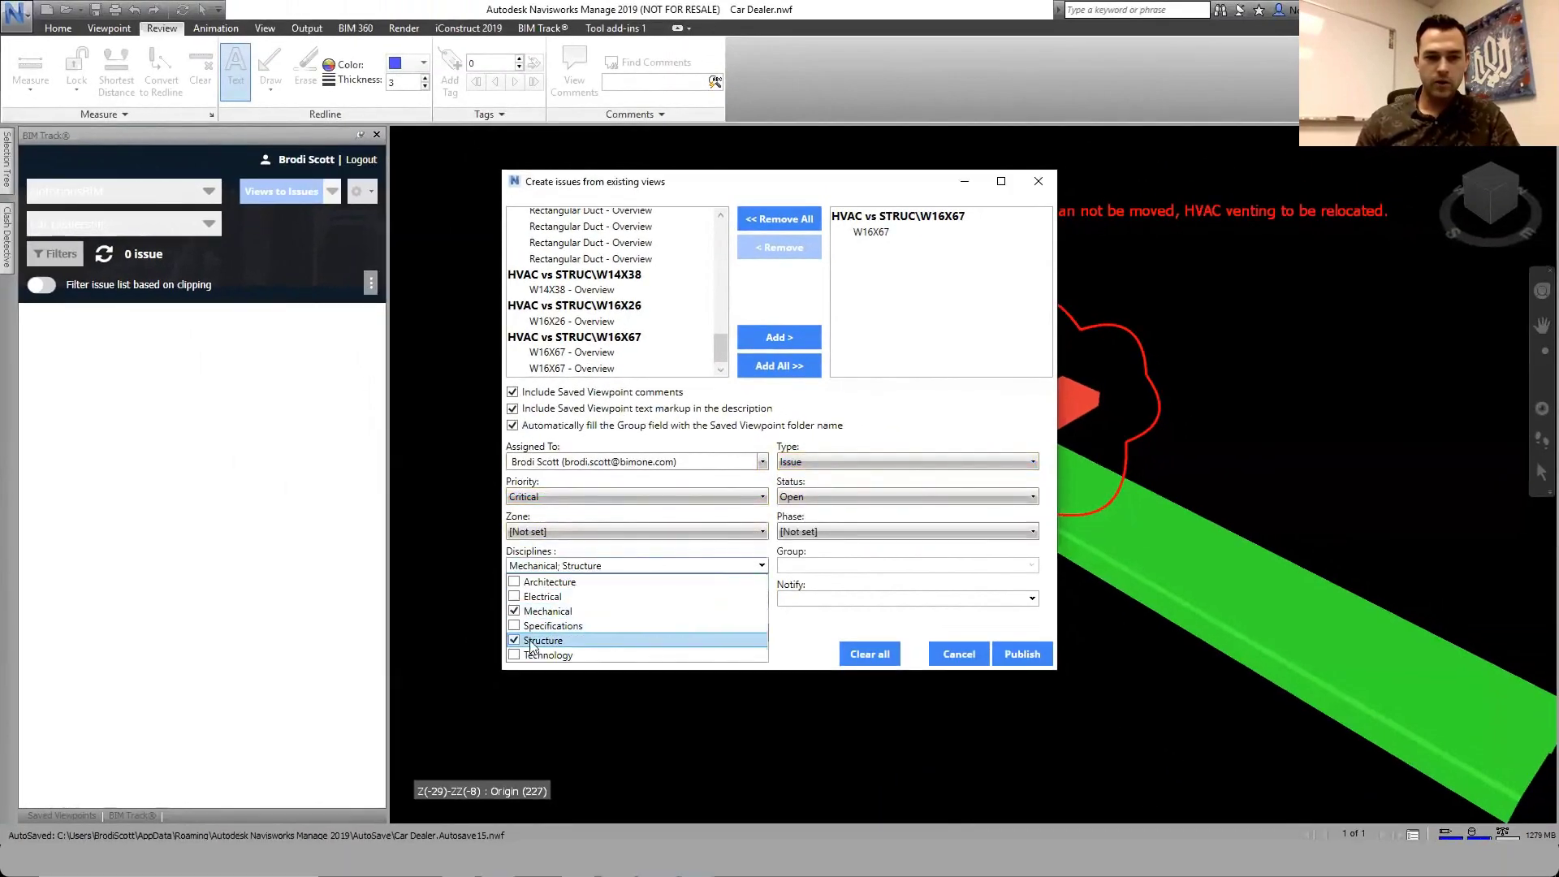
Select the team member to notify and publish the W16X67 issue to BIM Track, closing the operation summary
left_click(1031, 599)
left_click(785, 614)
left_click(1022, 656)
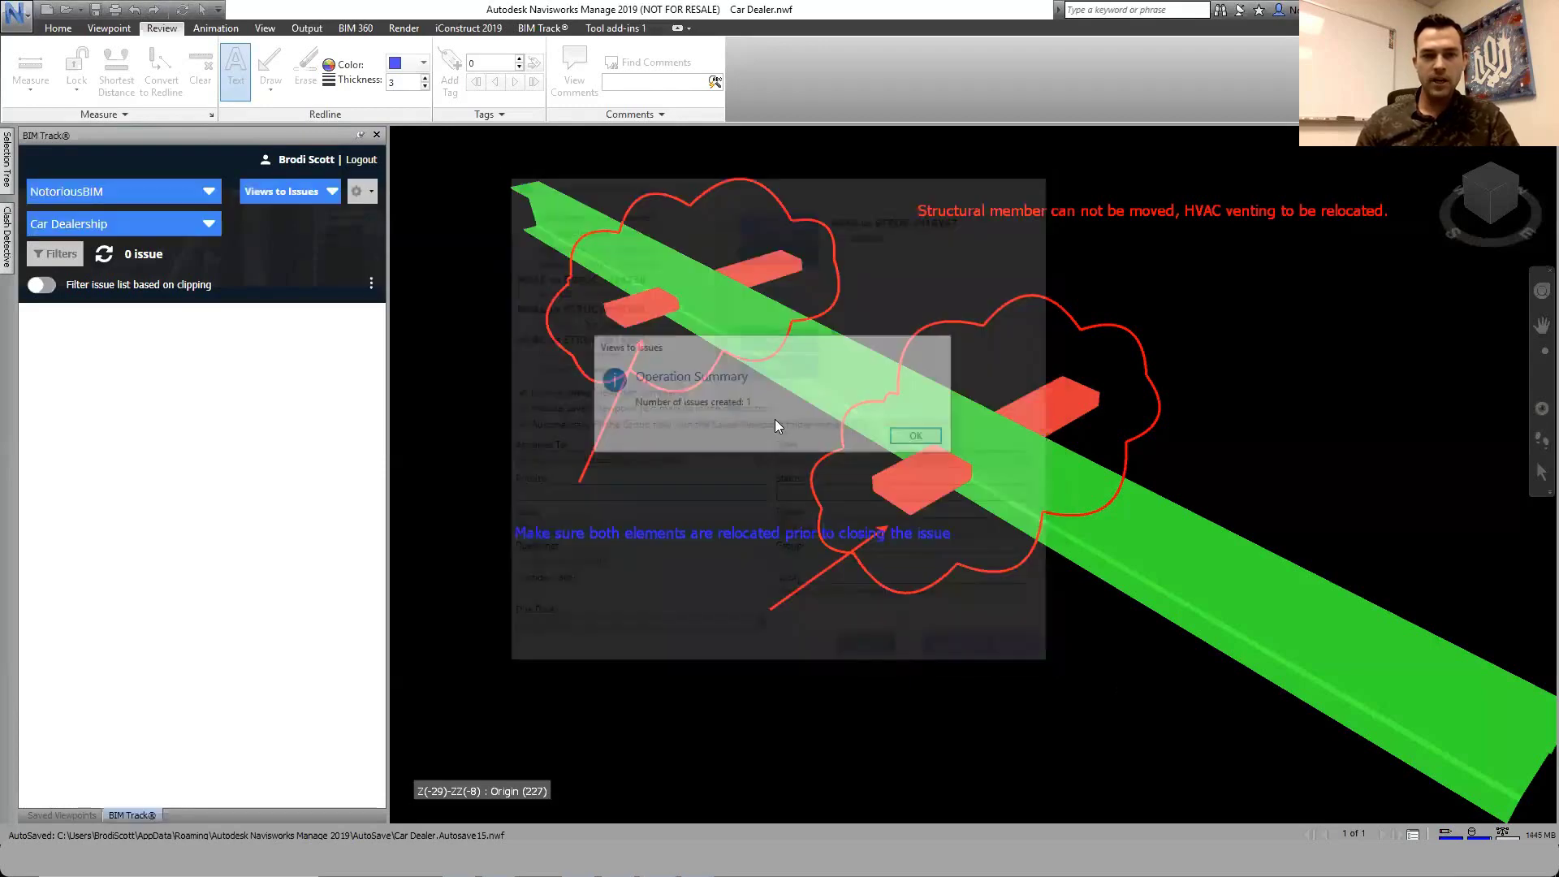
left_click(922, 438)
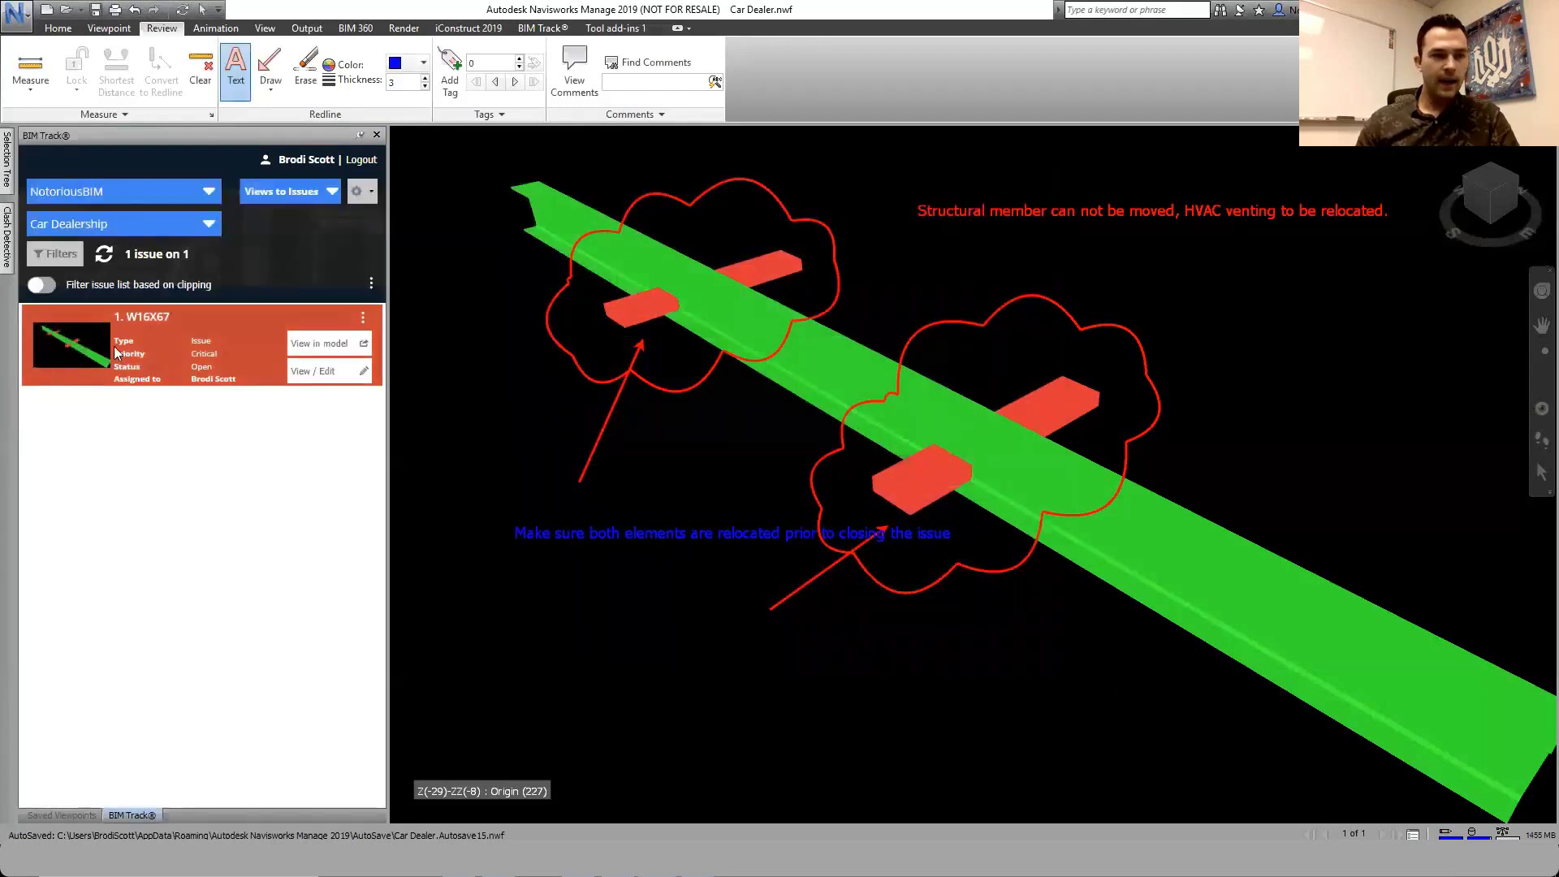
Open the published W16X67 issue for editing and place its window centrally to review the description, attributes and comments
left_click(338, 371)
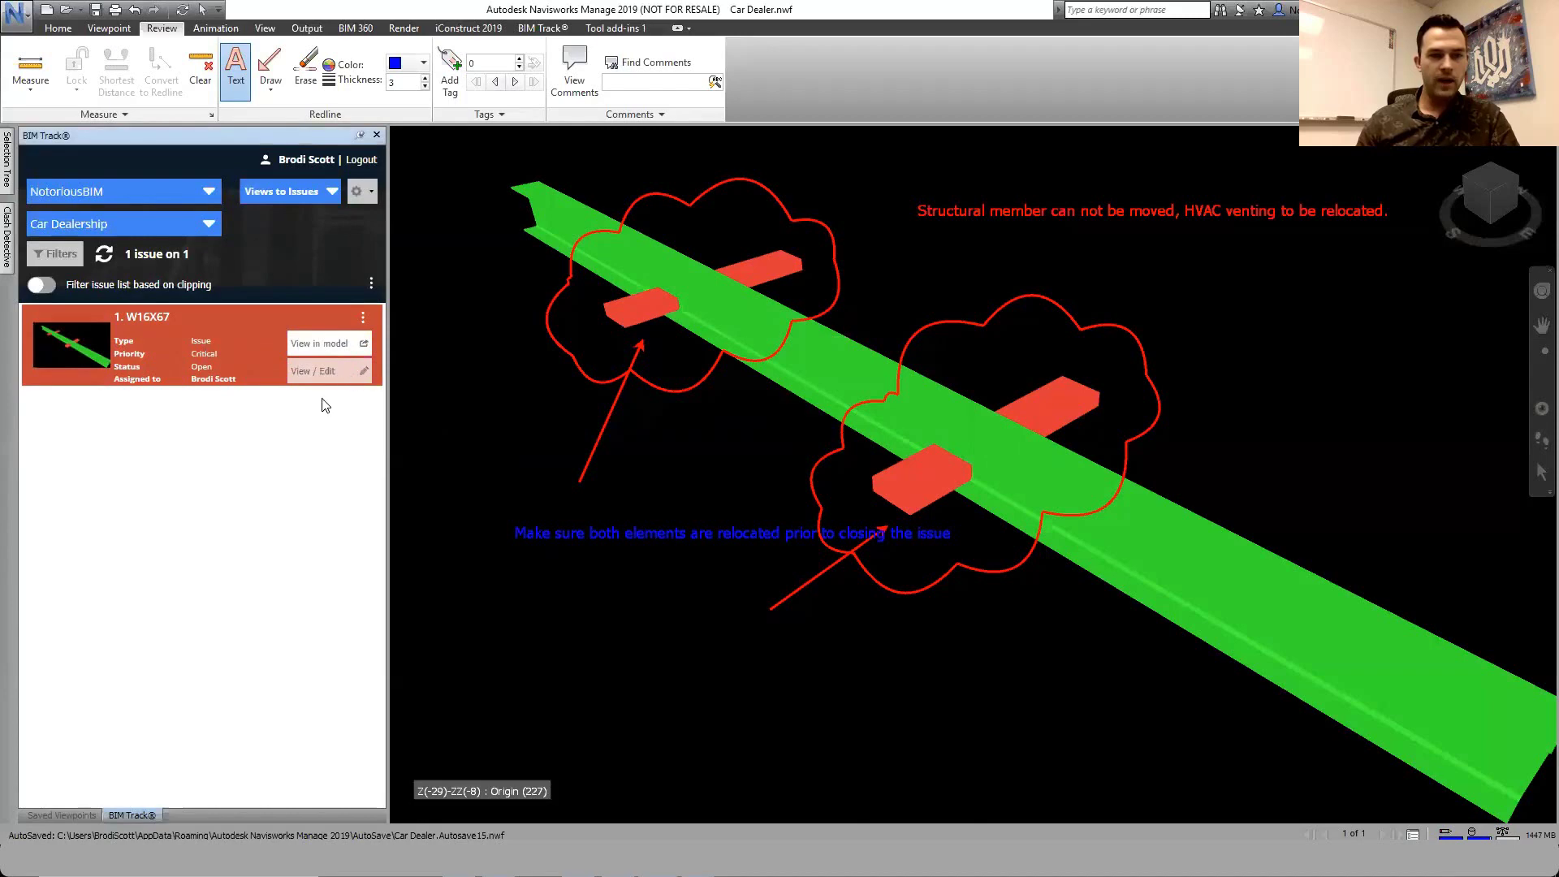
left_click_drag(538, 175, 1081, 276)
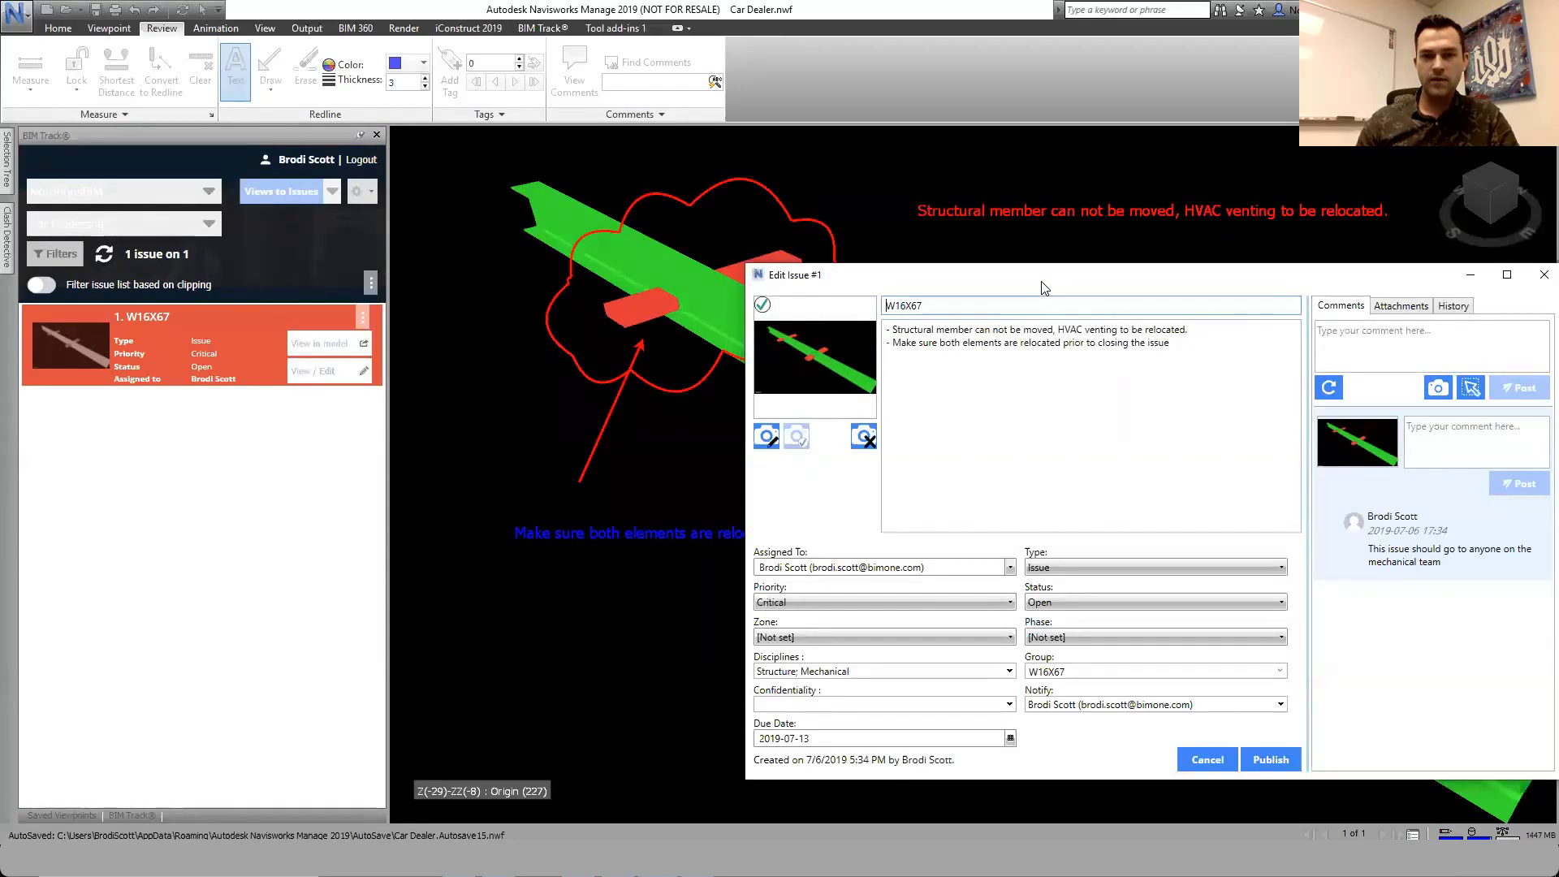
left_click_drag(1059, 280, 812, 262)
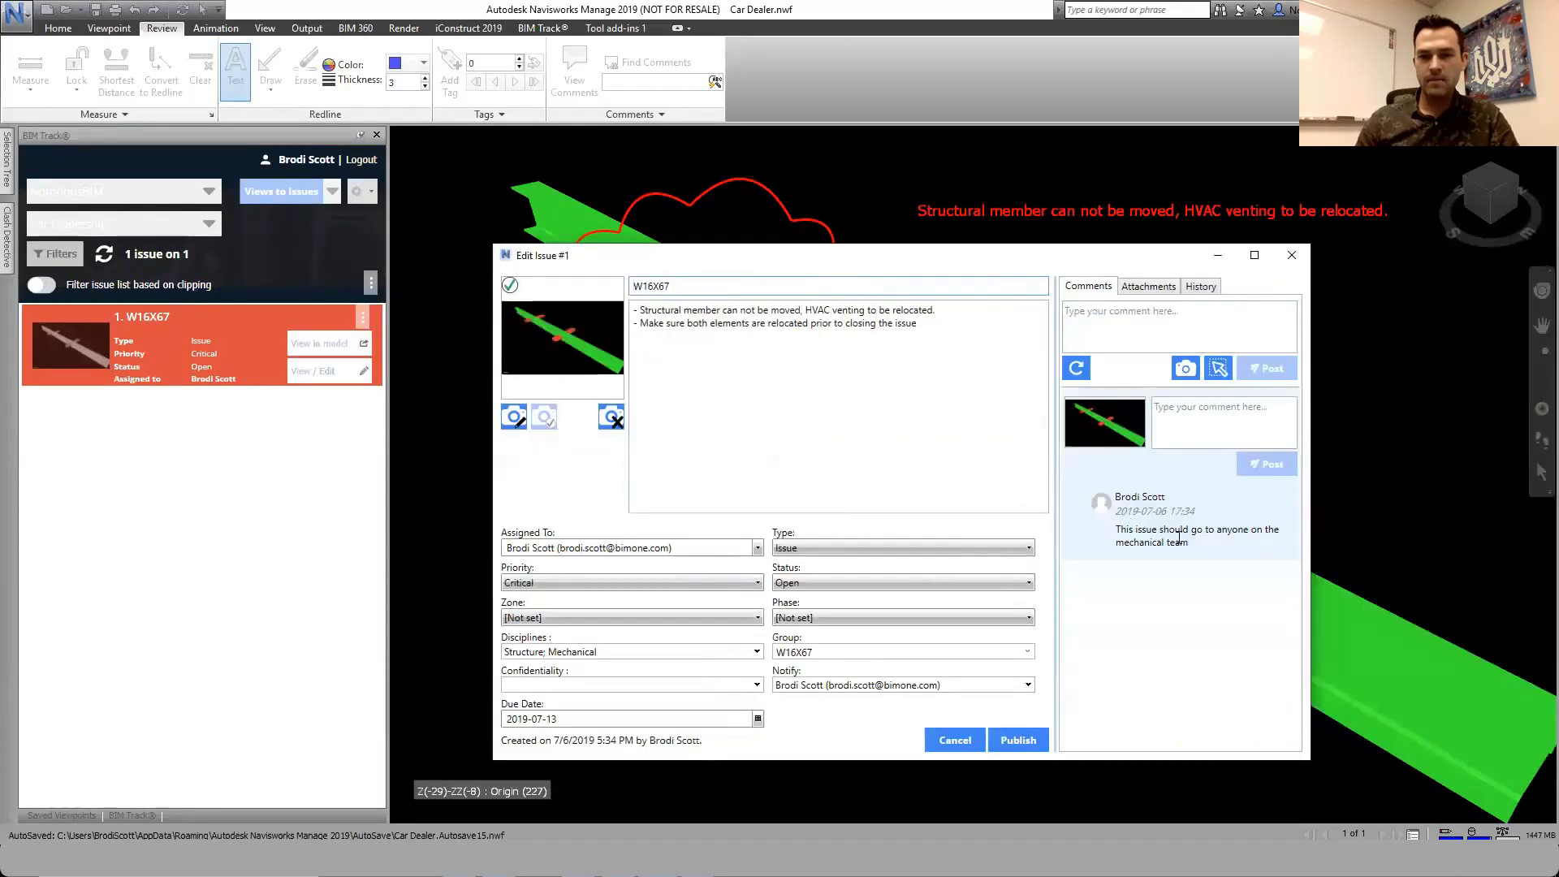